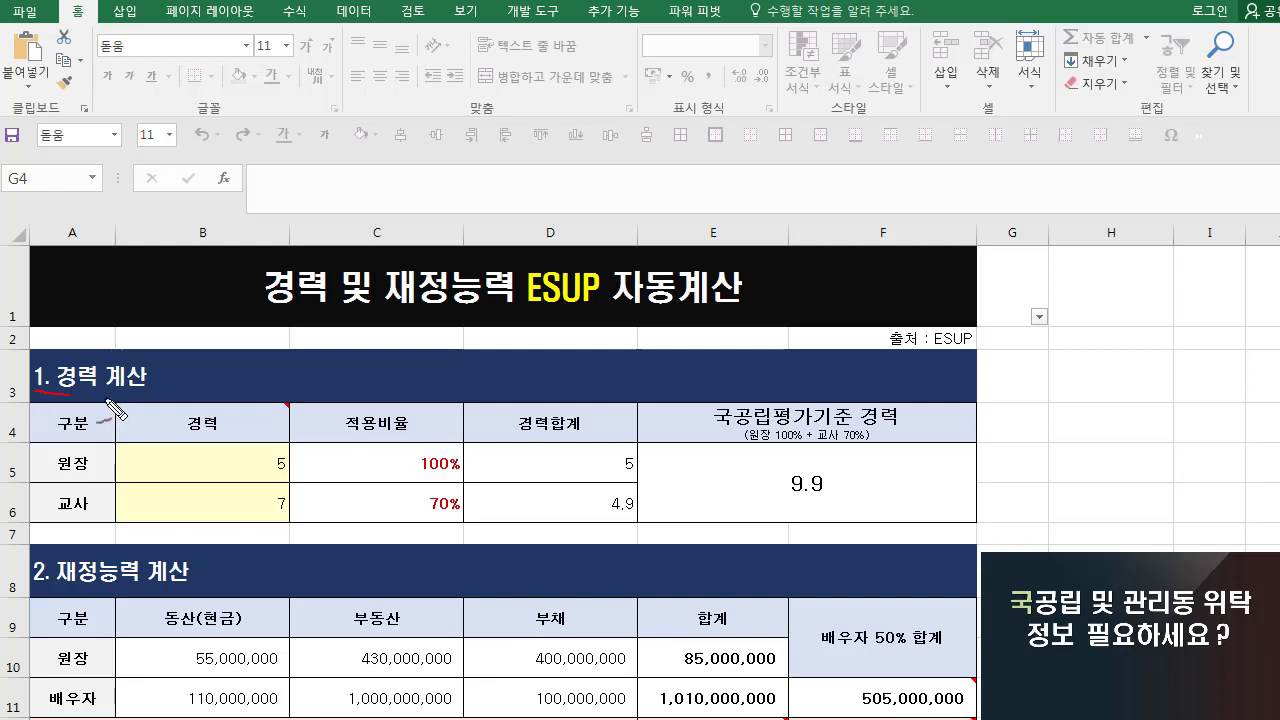
Step: Examine the 경력 계산 table: the 경력 entries for 원장 and 교사, their applied rates and the resulting 국공립평가기준 경력
left_click_drag(38, 582, 196, 568)
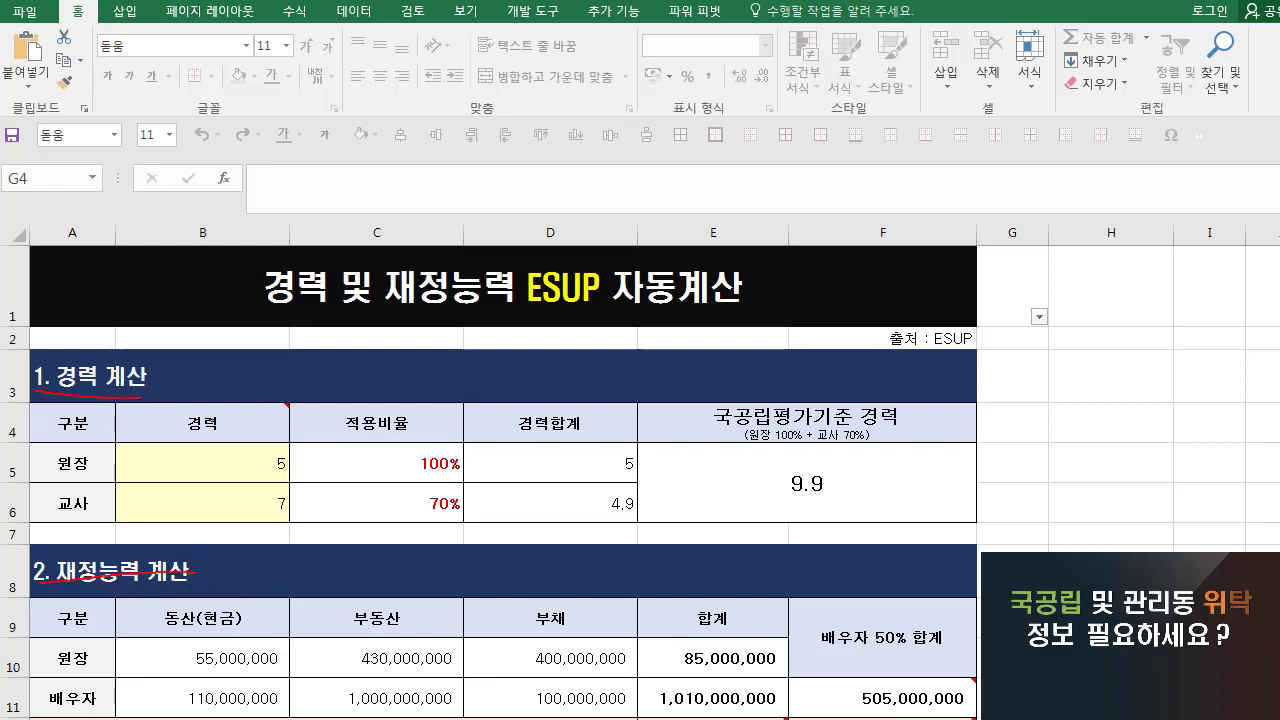
mouse_move(175, 402)
left_mouse_down()
mouse_move(120, 338)
mouse_move(145, 397)
left_mouse_up()
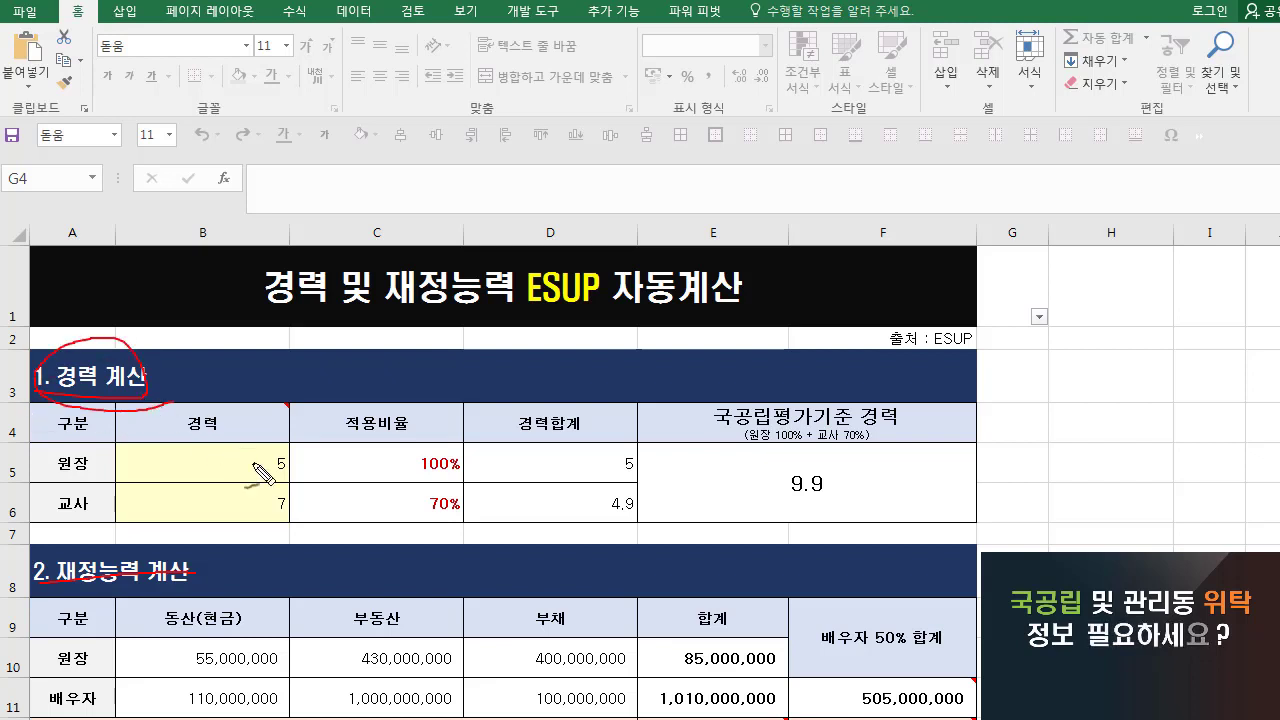
mouse_move(262, 472)
left_mouse_down()
mouse_move(186, 470)
mouse_move(309, 500)
mouse_move(268, 517)
left_mouse_up()
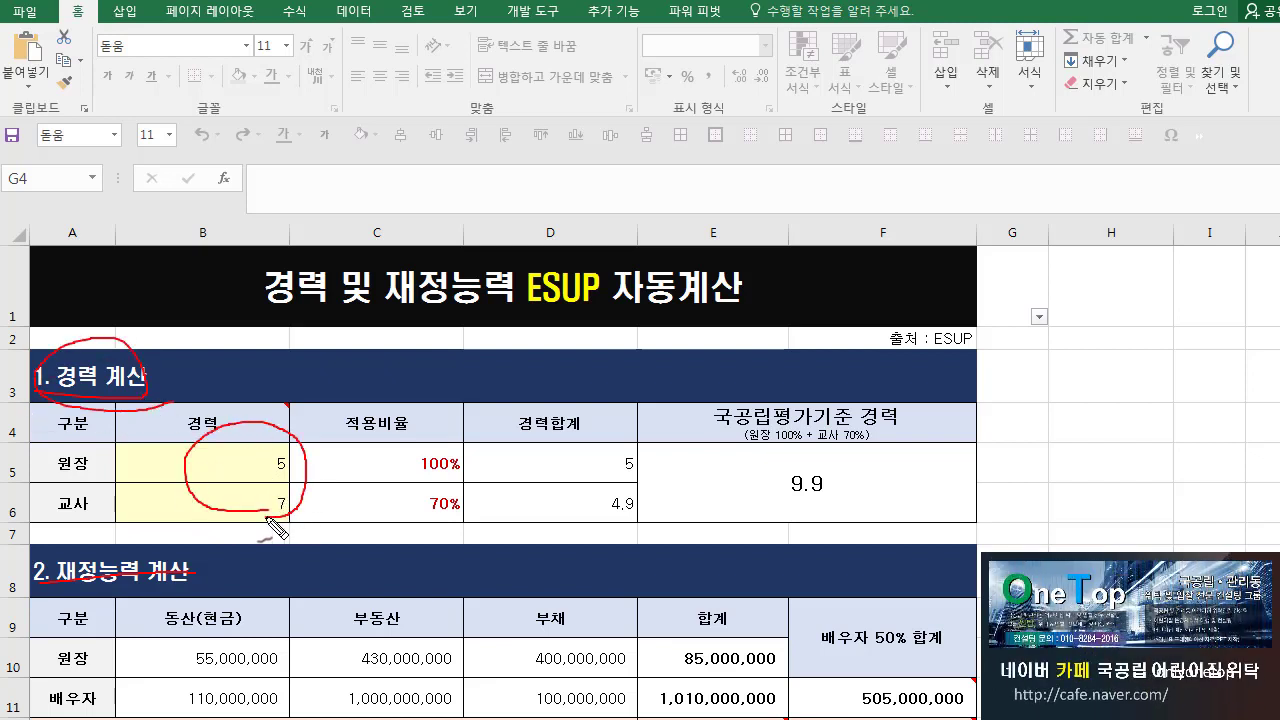
mouse_move(845, 522)
left_mouse_down()
mouse_move(865, 420)
mouse_move(855, 530)
left_mouse_up()
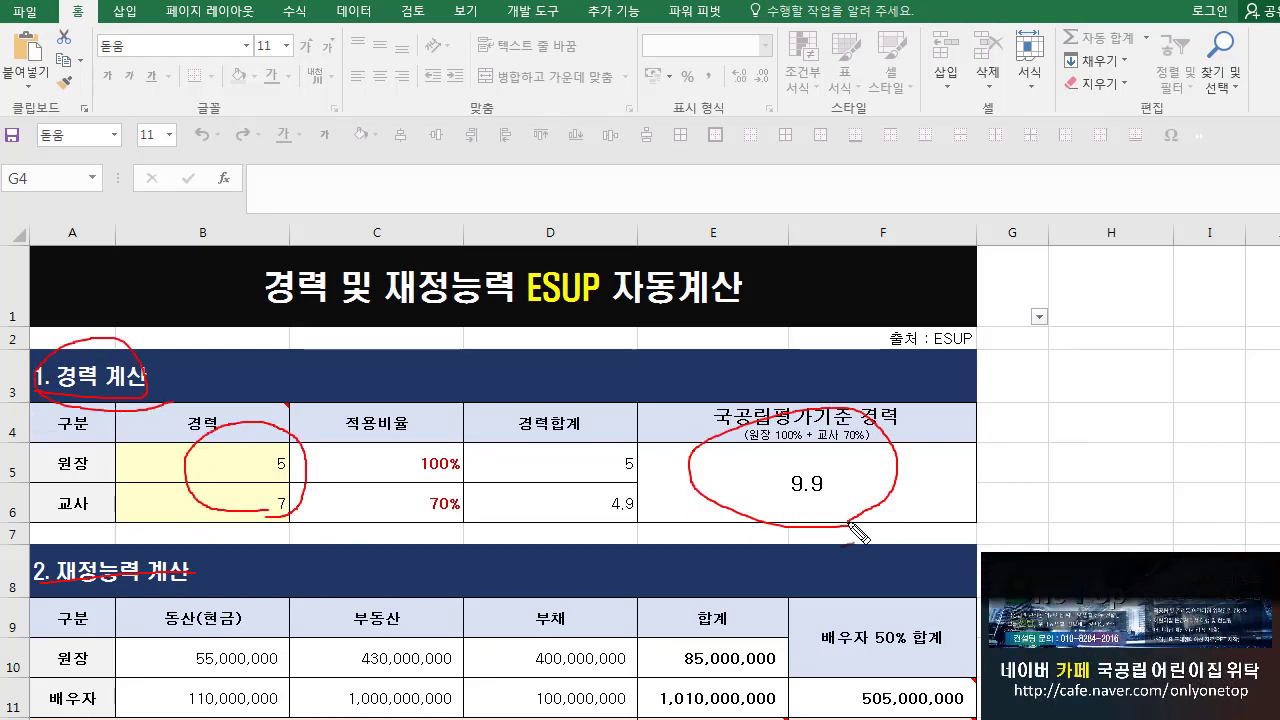
left_click_drag(372, 463, 580, 468)
left_click_drag(460, 505, 675, 508)
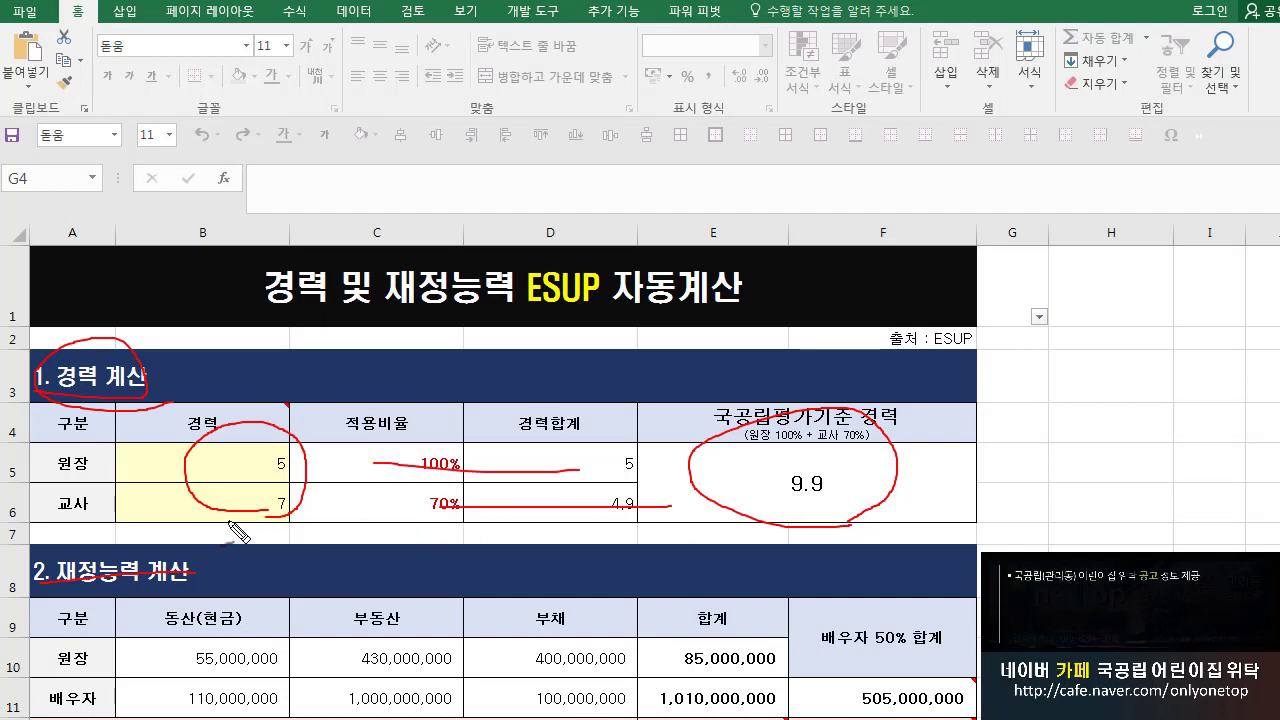
mouse_move(242, 522)
left_mouse_down()
mouse_move(337, 478)
mouse_move(252, 526)
left_mouse_up()
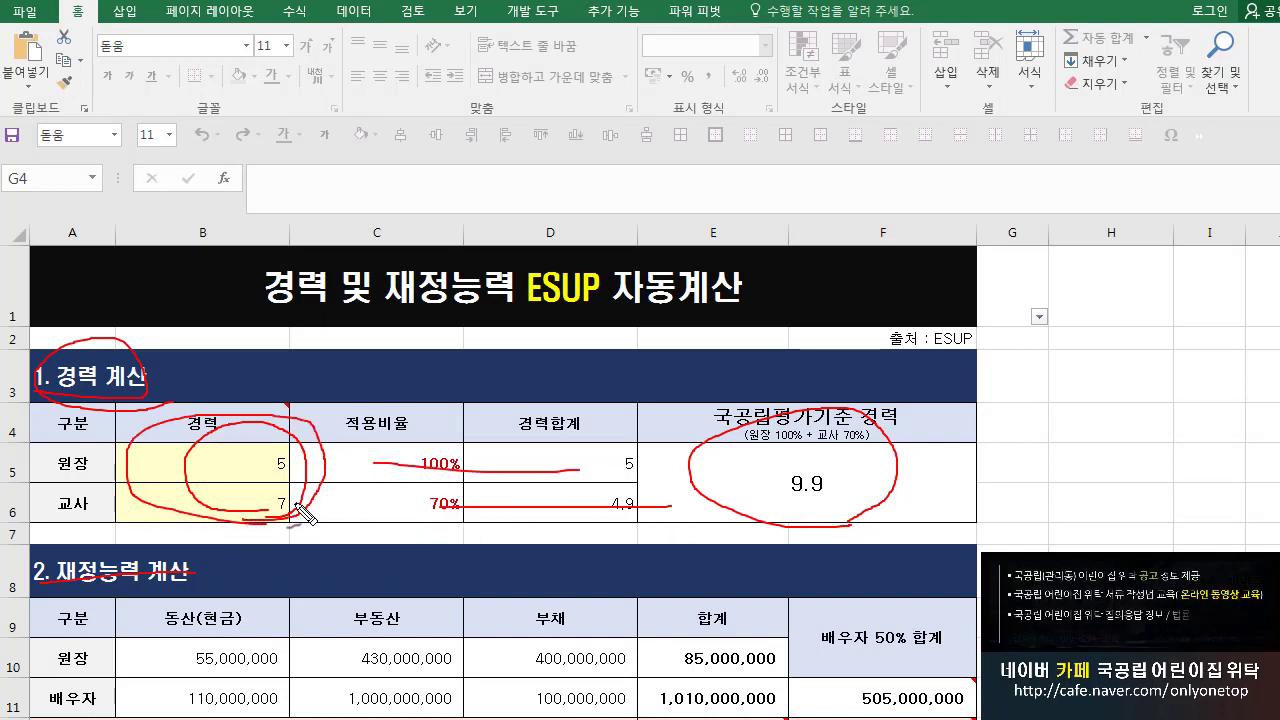
mouse_move(105, 430)
left_mouse_down()
mouse_move(45, 468)
mouse_move(112, 440)
left_mouse_up()
mouse_move(285, 473)
left_mouse_down()
mouse_move(252, 468)
mouse_move(302, 475)
left_mouse_up()
mouse_move(95, 517)
left_mouse_down()
mouse_move(84, 478)
mouse_move(112, 510)
left_mouse_up()
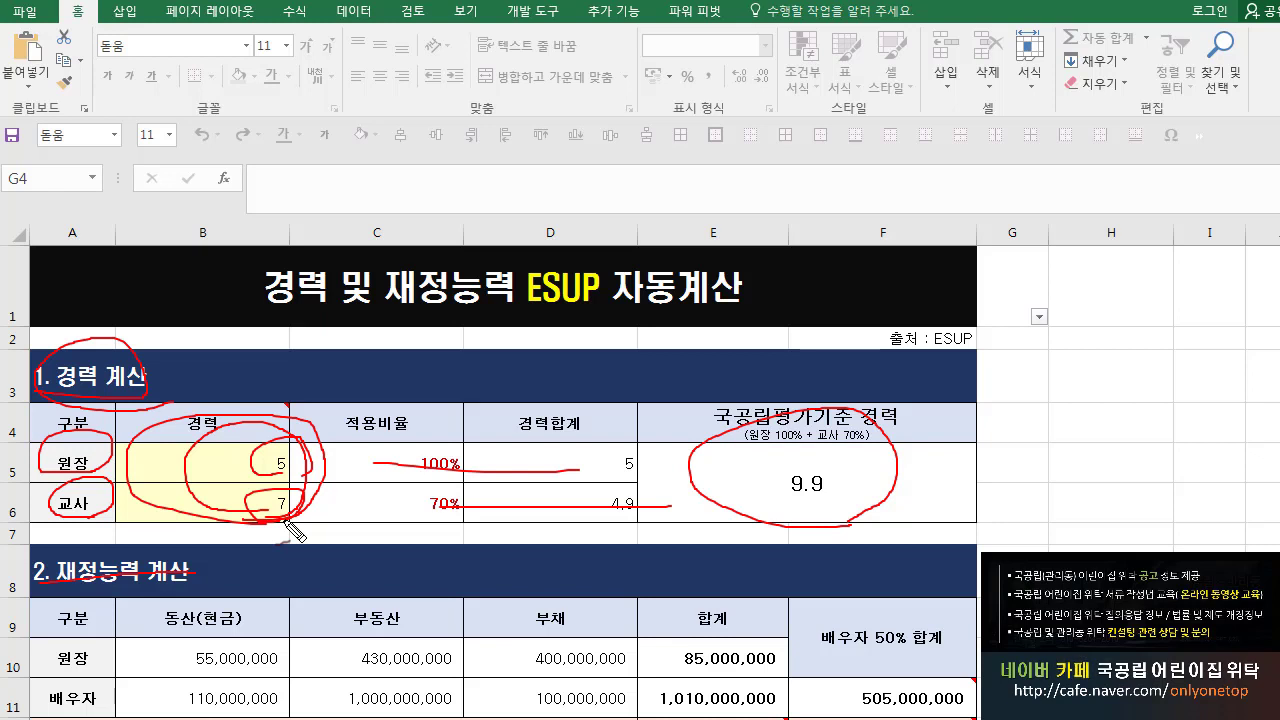
mouse_move(292, 454)
left_mouse_down()
mouse_move(289, 517)
mouse_move(310, 482)
left_mouse_up()
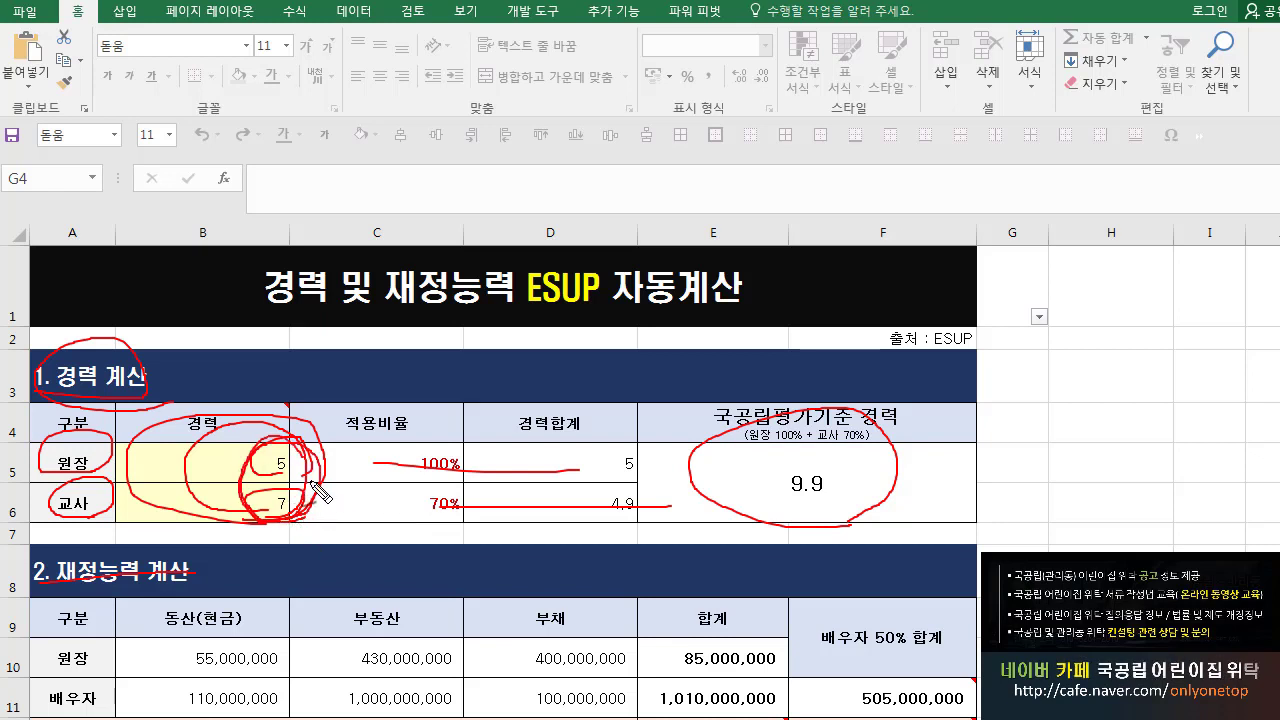
mouse_move(791, 474)
left_mouse_down()
mouse_move(858, 512)
mouse_move(874, 478)
mouse_move(839, 541)
left_mouse_up()
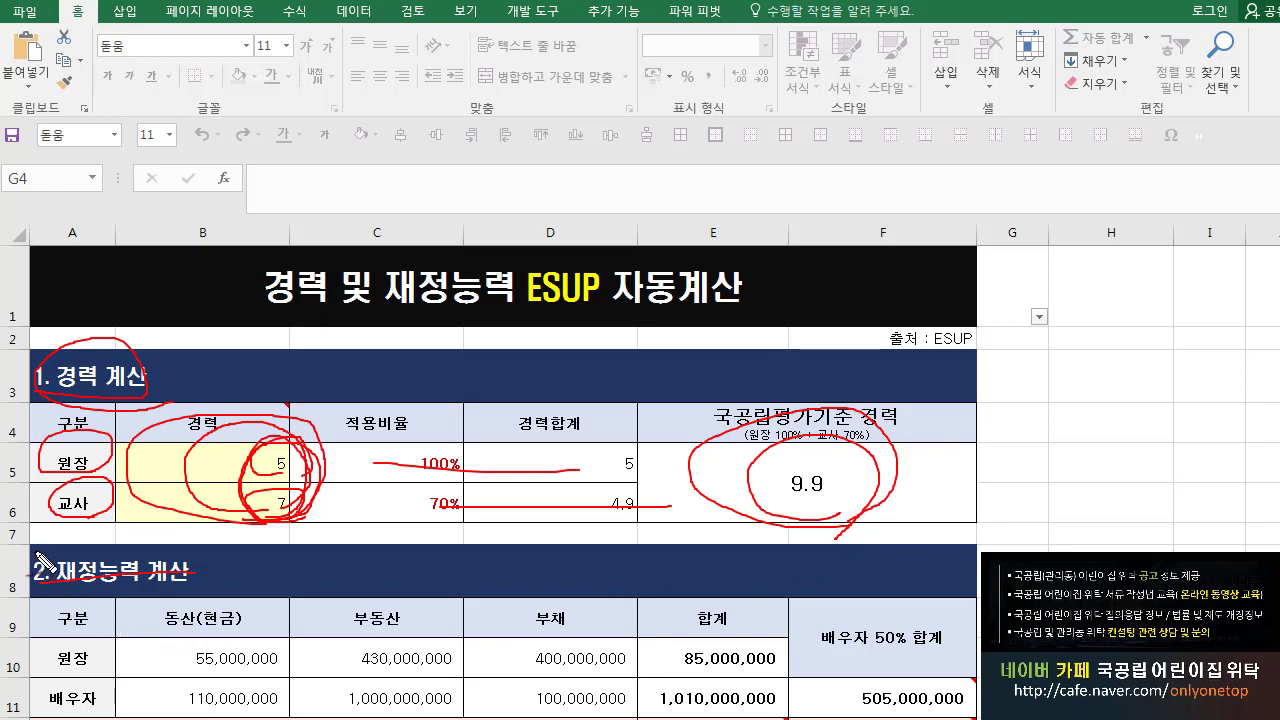
Step: Examine the 재정능력 계산 summary and the 2.1 재정능력 산출내역 breakdown of cash, housing, land and building entries
mouse_move(38, 560)
left_mouse_down()
mouse_move(740, 585)
mouse_move(970, 698)
mouse_move(105, 690)
mouse_move(128, 692)
left_mouse_up()
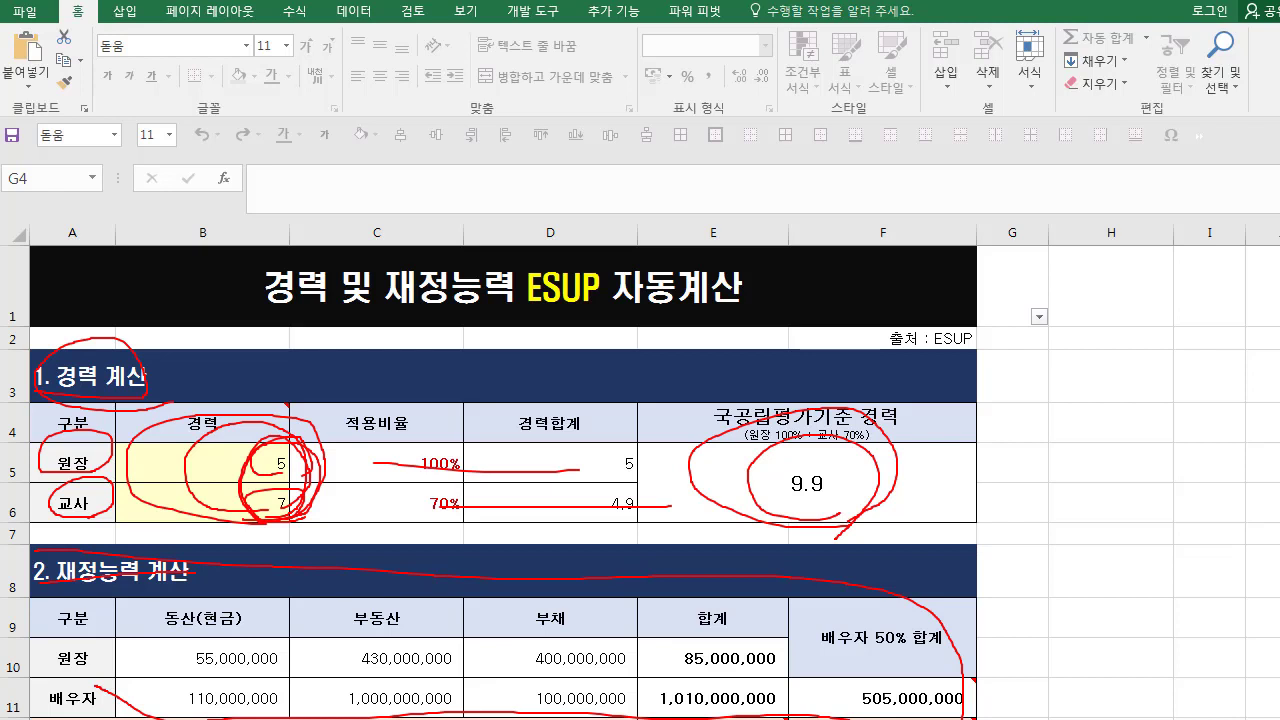
mouse_move(600, 666)
left_mouse_down()
mouse_move(606, 700)
mouse_move(588, 714)
left_mouse_up()
mouse_move(248, 706)
left_mouse_down()
mouse_move(293, 633)
mouse_move(856, 664)
mouse_move(828, 700)
left_mouse_up()
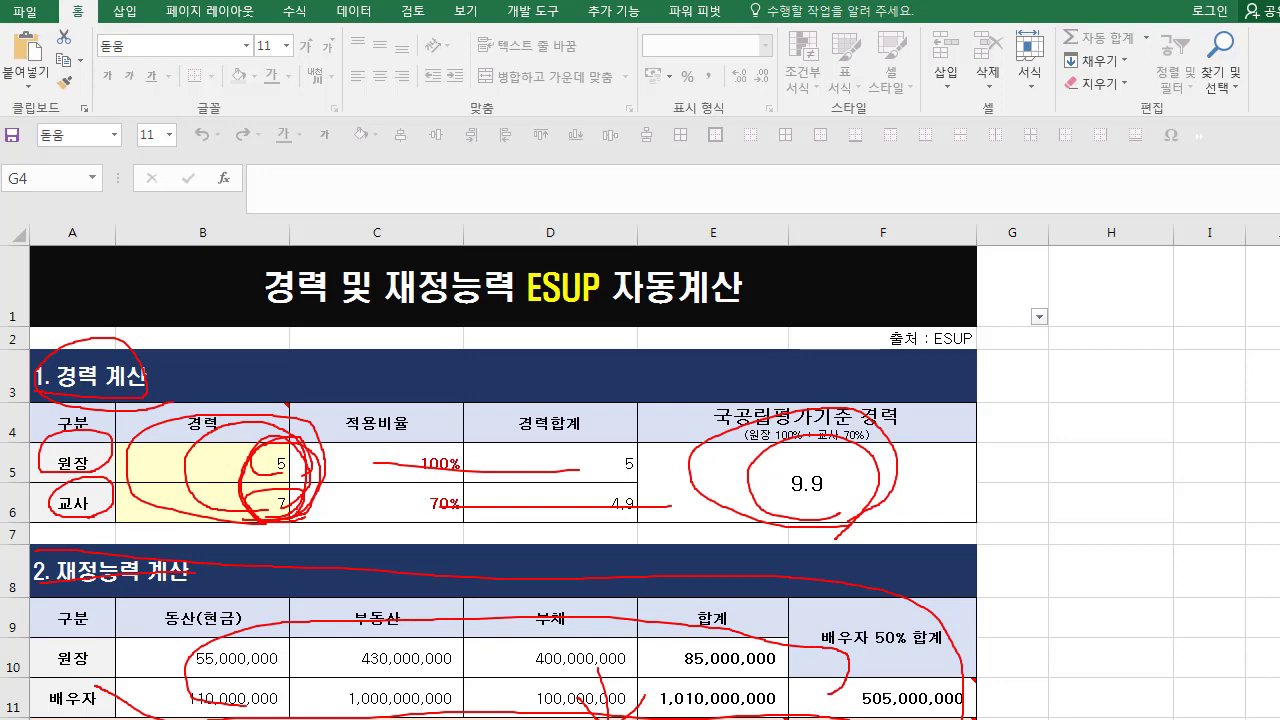
scroll(633, 398, "down", 4)
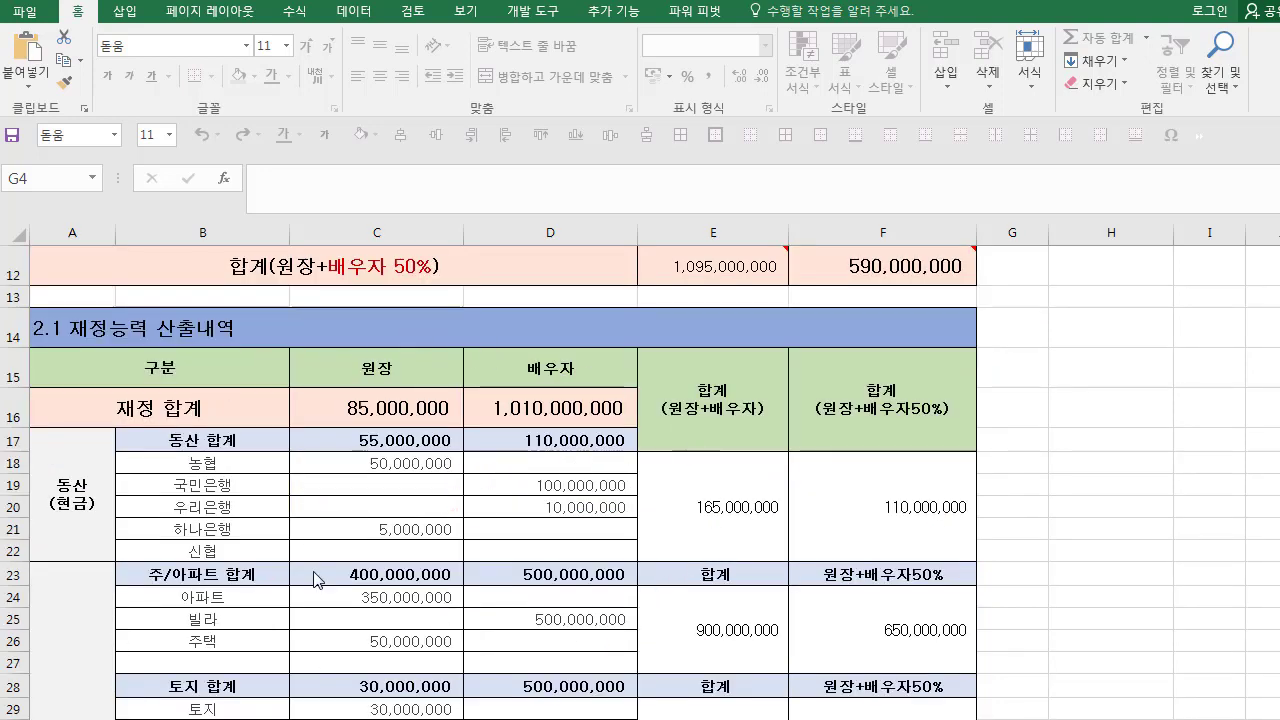
mouse_move(1279, 403)
left_mouse_down()
mouse_move(1279, 448)
mouse_move(1279, 355)
mouse_move(1279, 384)
left_mouse_up()
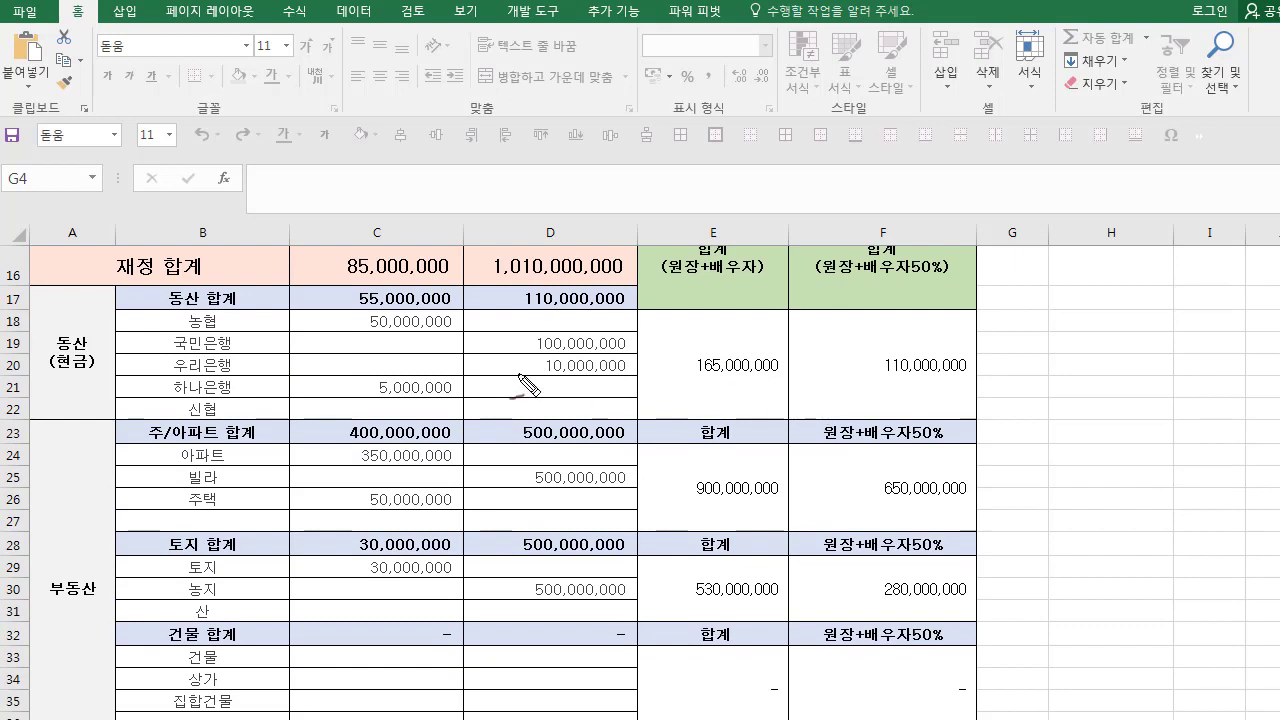
mouse_move(118, 310)
left_mouse_down()
mouse_move(604, 312)
mouse_move(632, 410)
mouse_move(110, 415)
mouse_move(123, 313)
left_mouse_up()
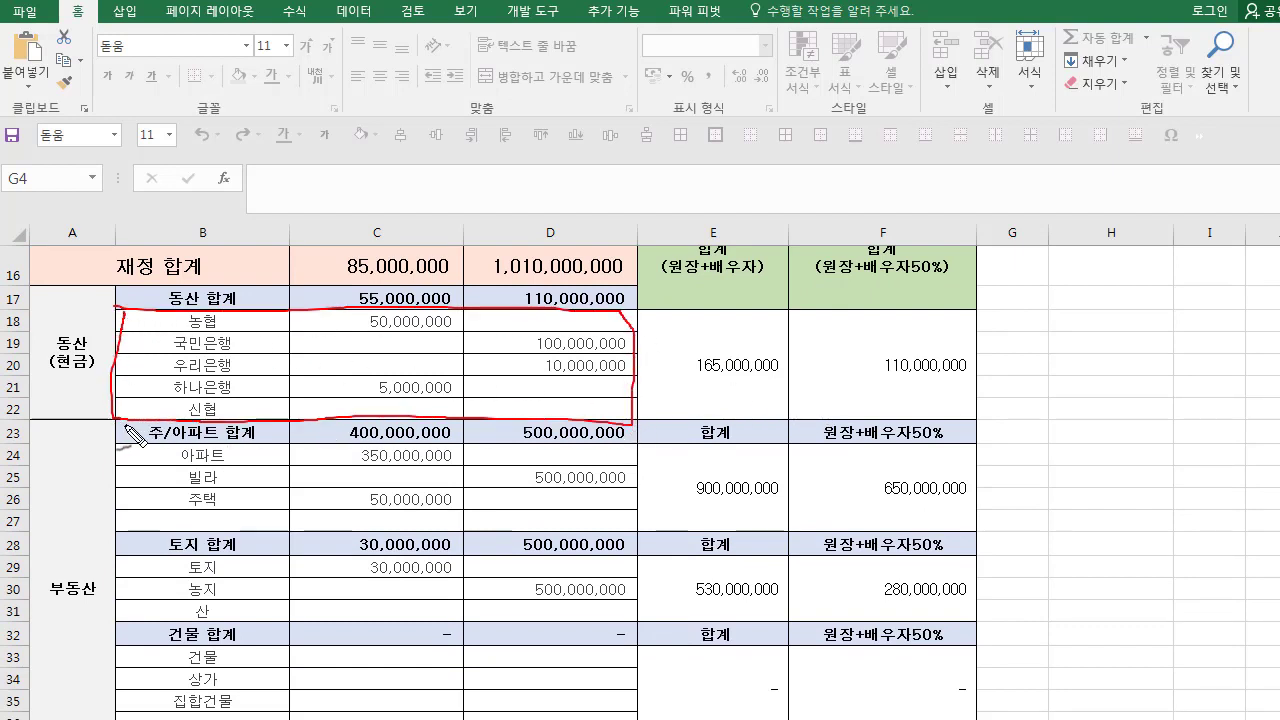
mouse_move(118, 440)
left_mouse_down()
mouse_move(632, 446)
mouse_move(620, 528)
mouse_move(118, 515)
mouse_move(128, 448)
left_mouse_up()
mouse_move(467, 489)
left_mouse_down()
mouse_move(248, 496)
mouse_move(528, 508)
left_mouse_up()
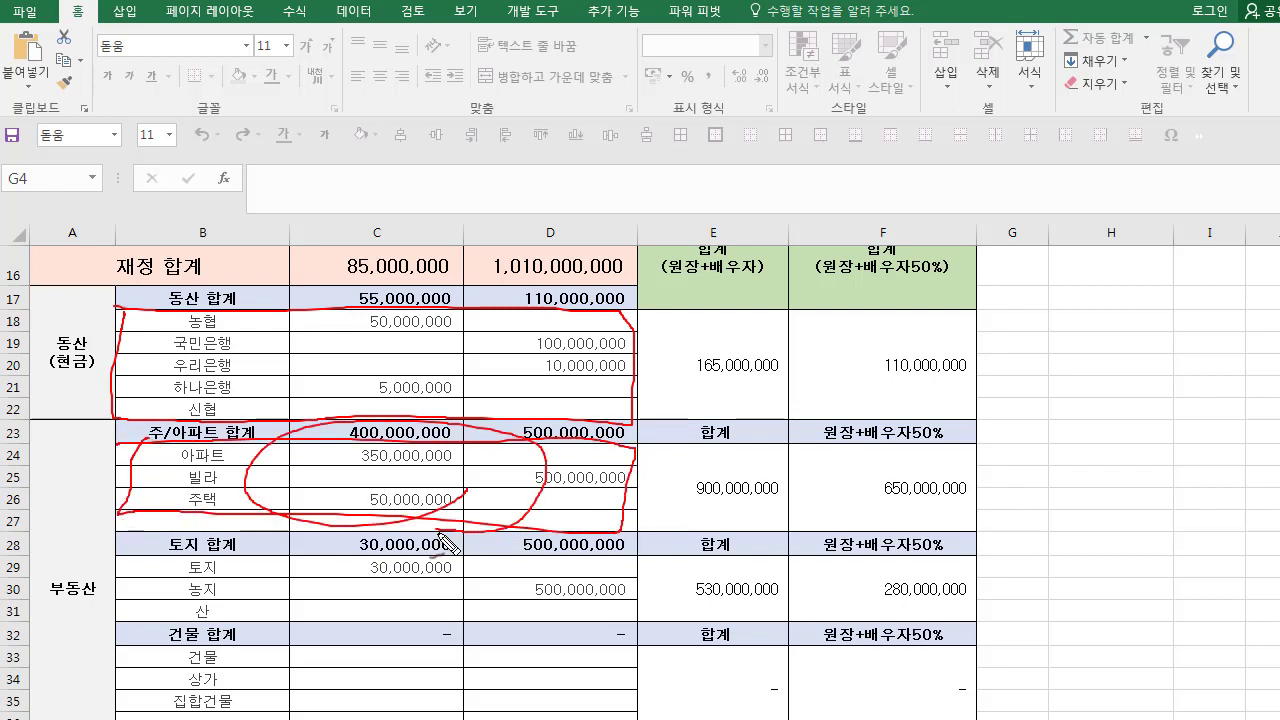
left_click_drag(943, 295, 713, 697)
left_click_drag(760, 362, 921, 628)
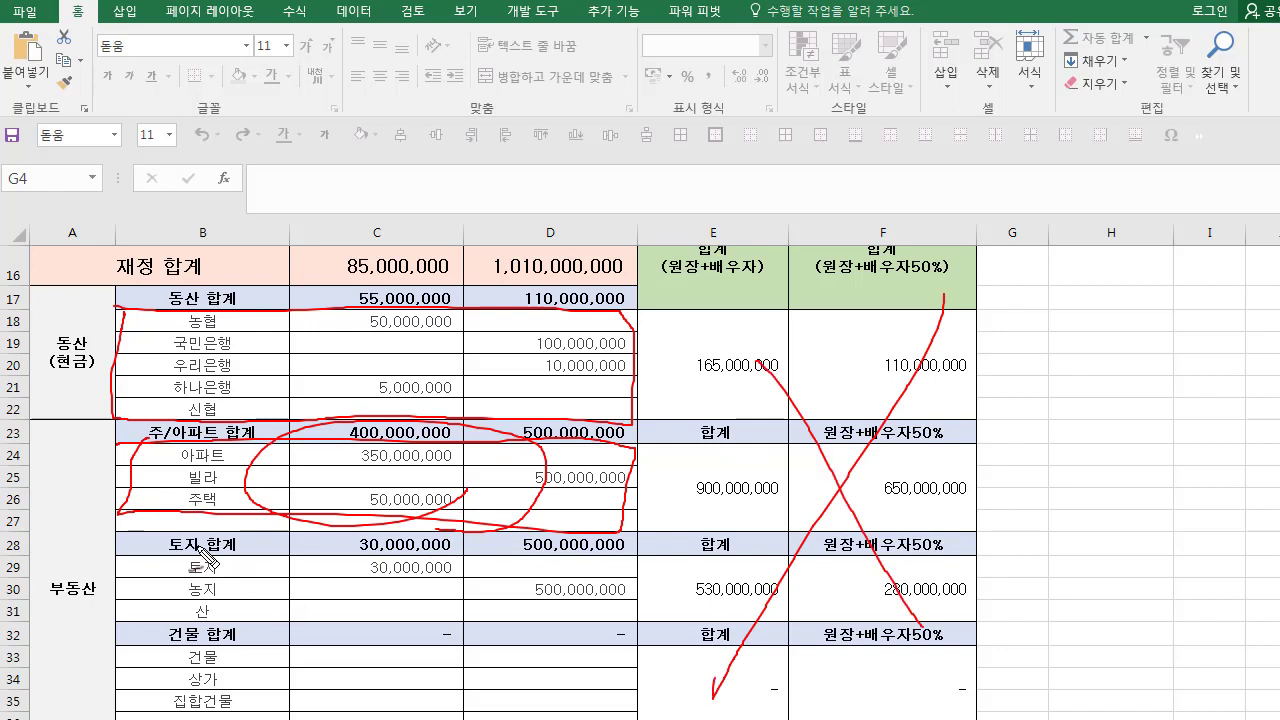
left_click_drag(214, 546, 648, 545)
left_click_drag(214, 636, 870, 628)
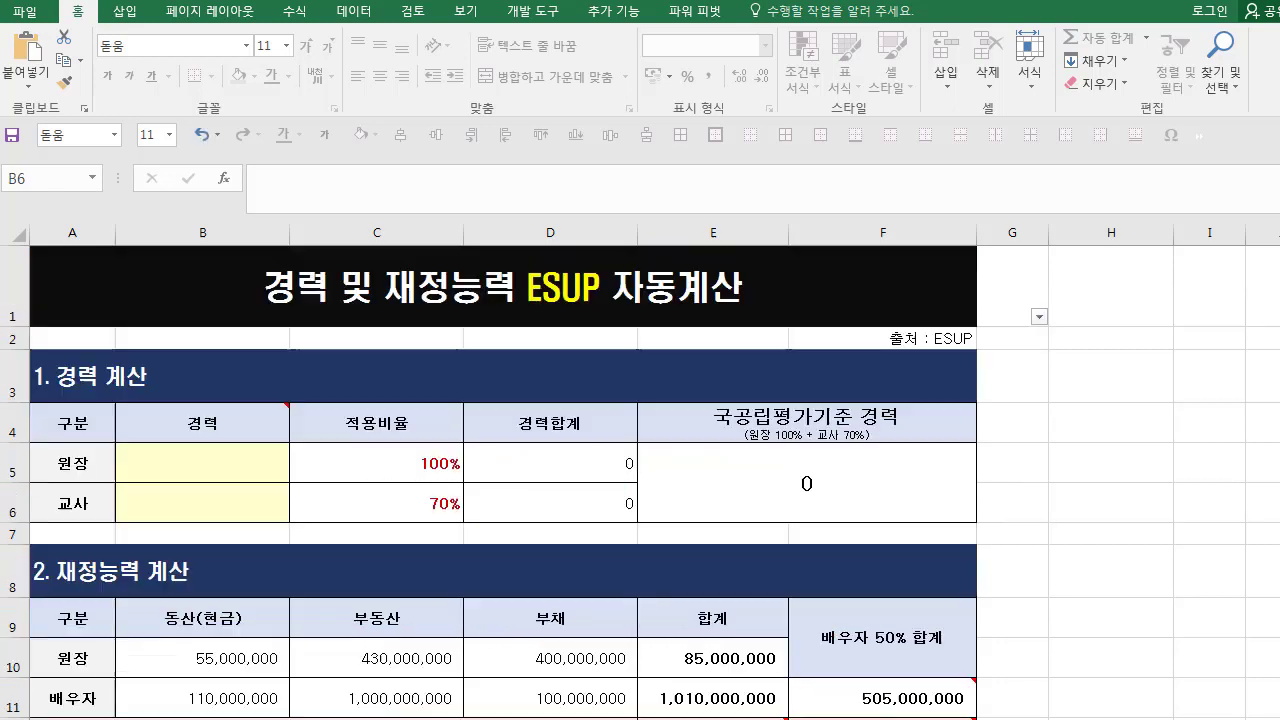
Step: Enter 10 as the 경력 value for both 원장 and 교사 in the 경력 계산 table
left_click(228, 460)
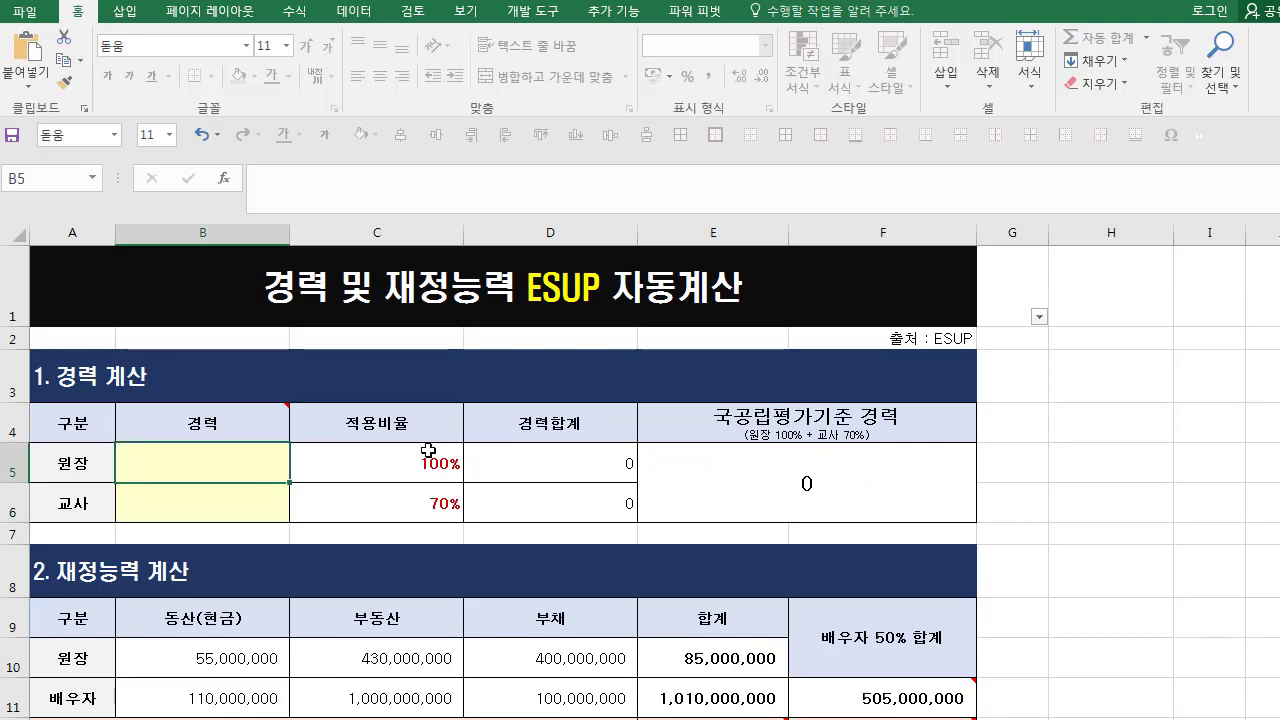
type("10")
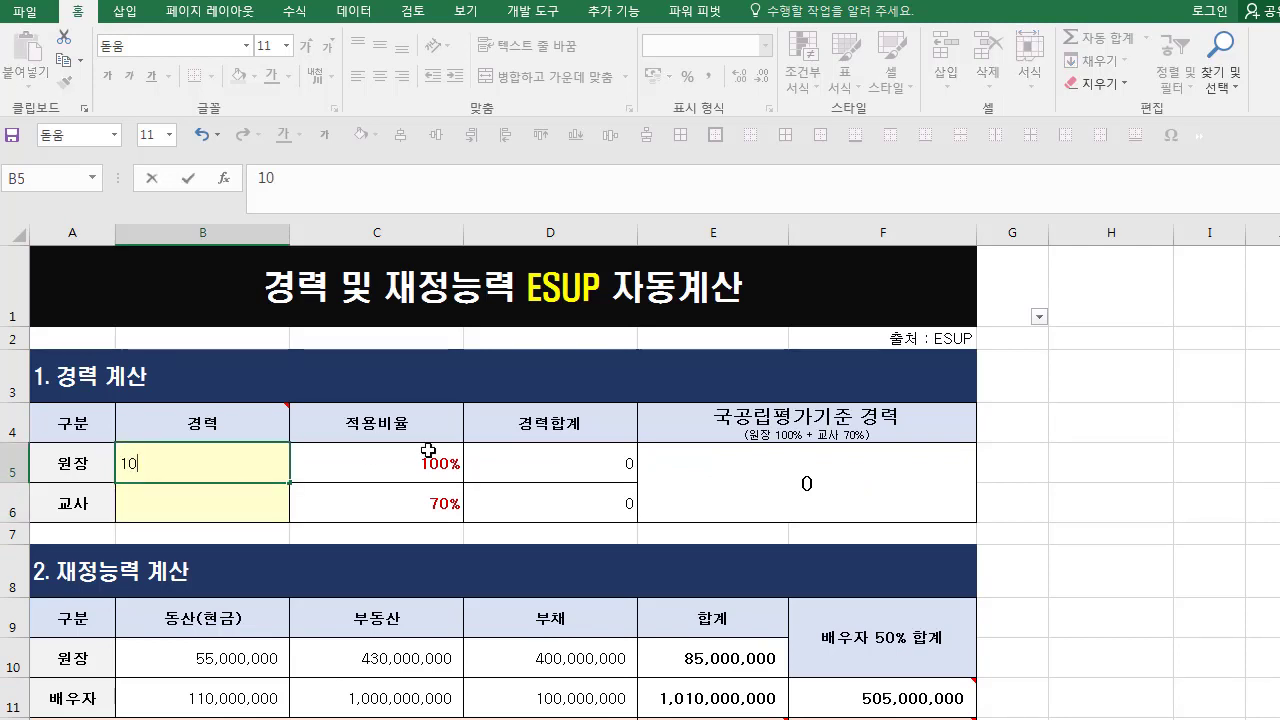
key("Return")
type("1")
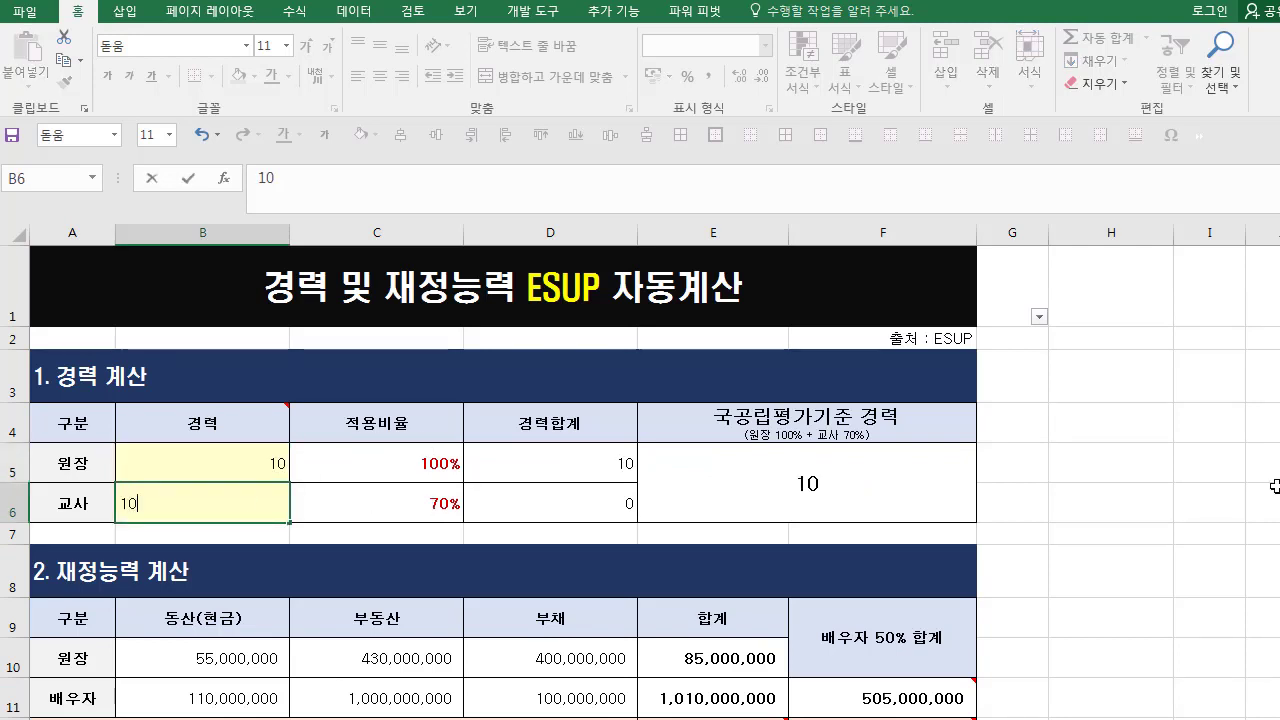
type("0")
left_click(1111, 501)
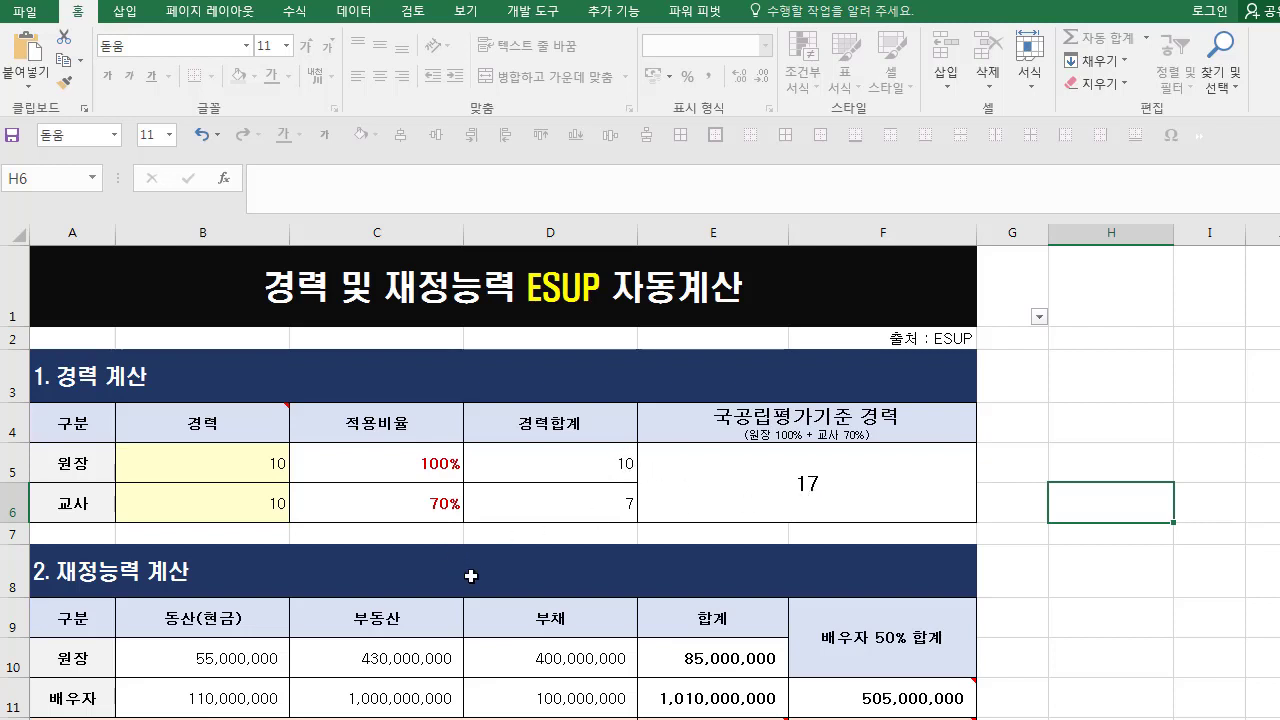
Step: Change the 교사 경력 value to 10.7
left_click(262, 508)
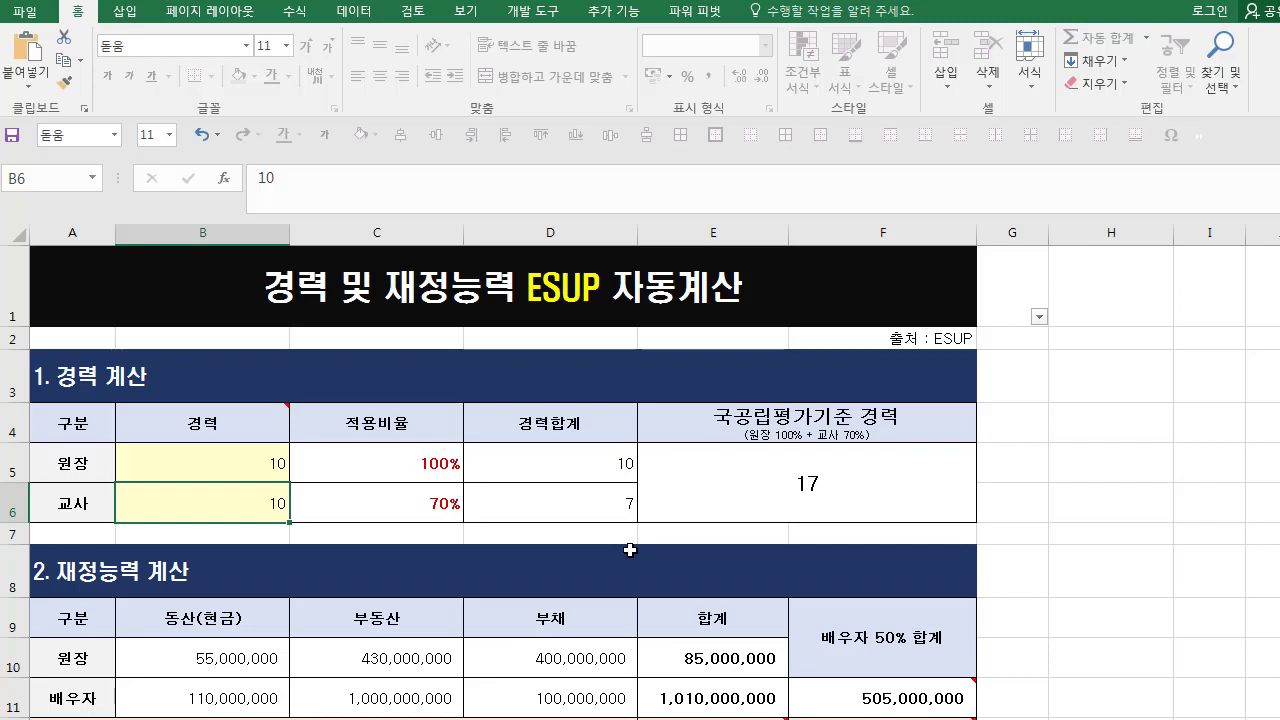
key("F2")
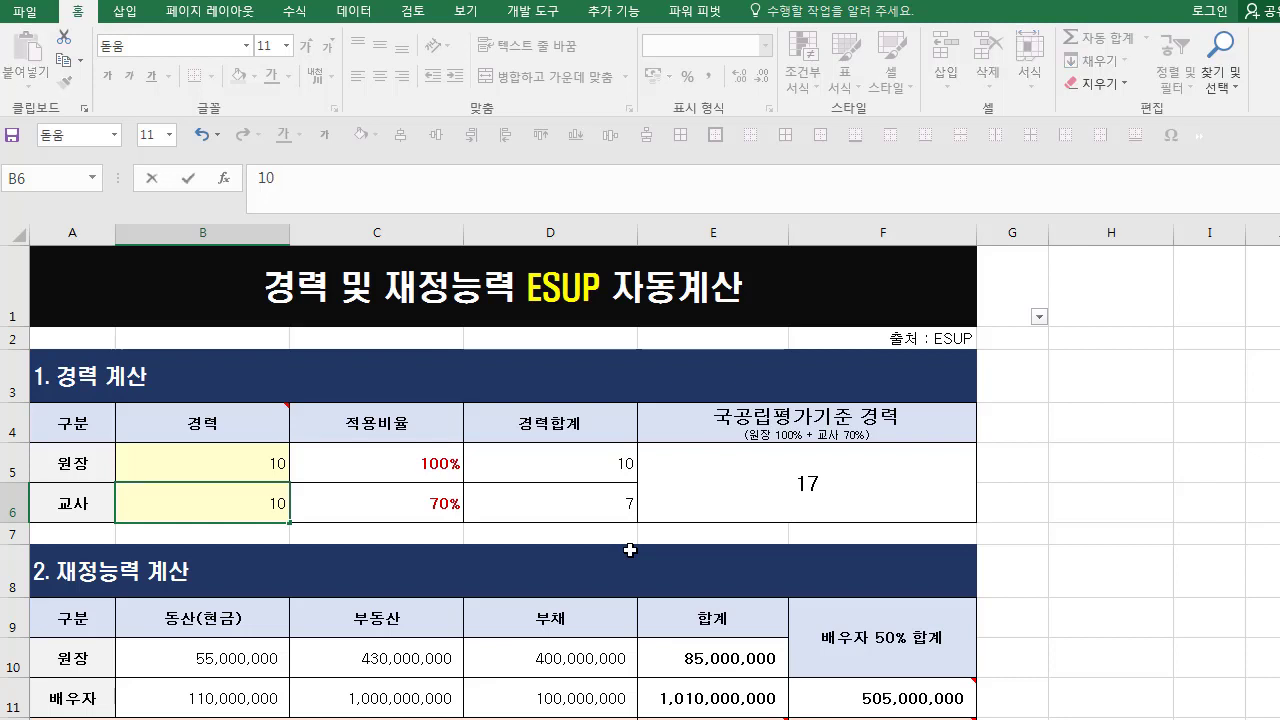
key("Return")
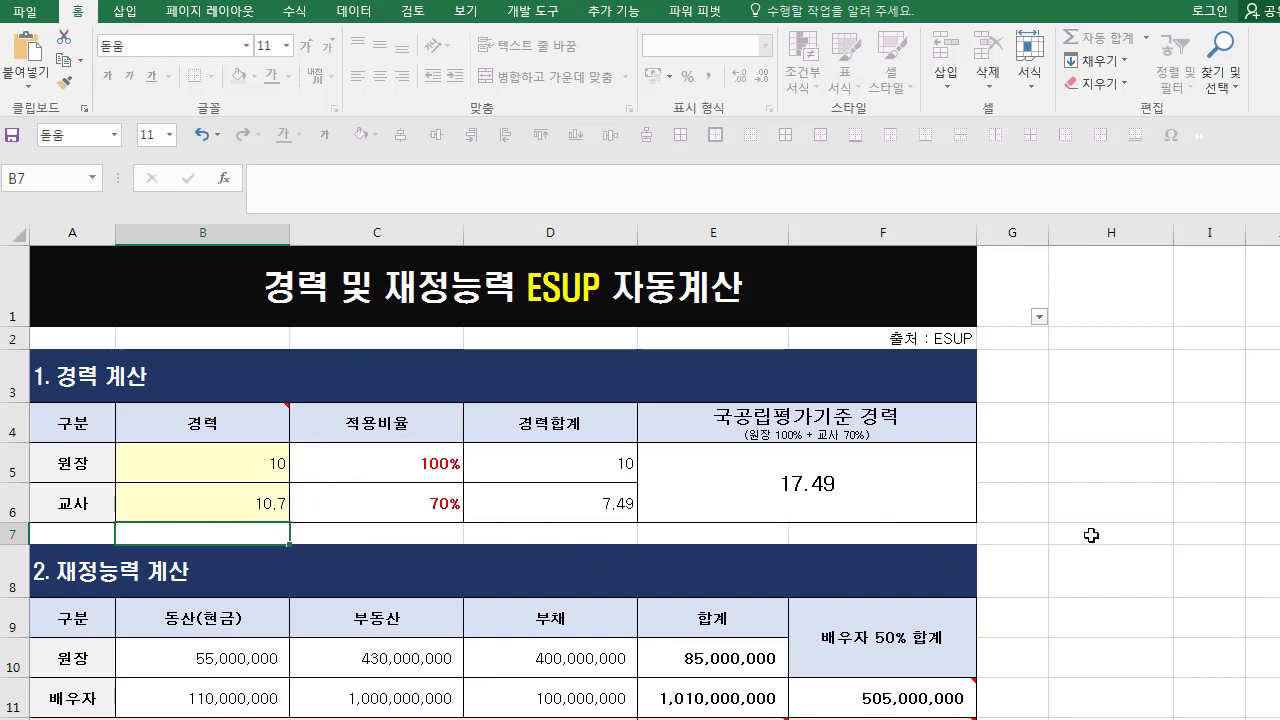
left_click(1055, 518)
Step: Clear the 동산(현금) bank amounts of both 원장 and 배우자 in the 2.1 재정능력 산출내역 section
scroll(417, 340, "down", 4)
left_click(418, 425)
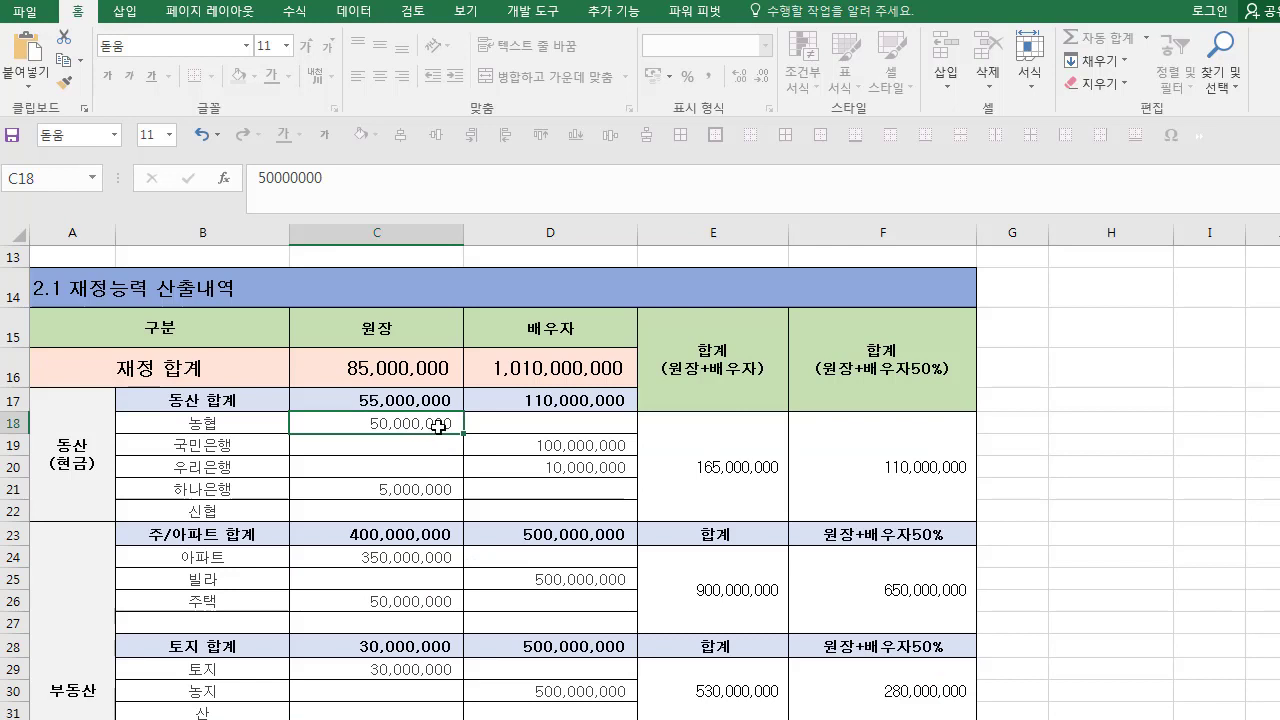
key("Delete")
left_click(424, 486)
key("Delete")
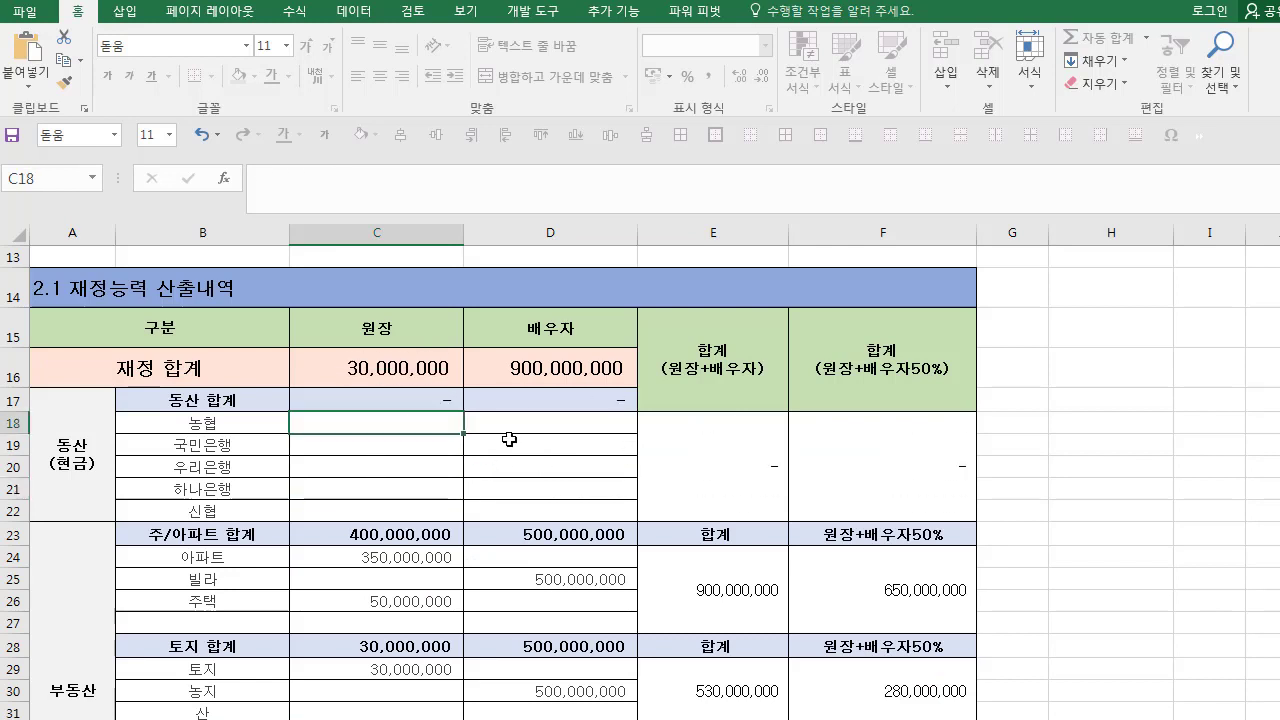
Step: Enter 50,000,000 for 원장 in the 농협 row and 100,000,000 for 배우자 in the 국민은행 row
type("5")
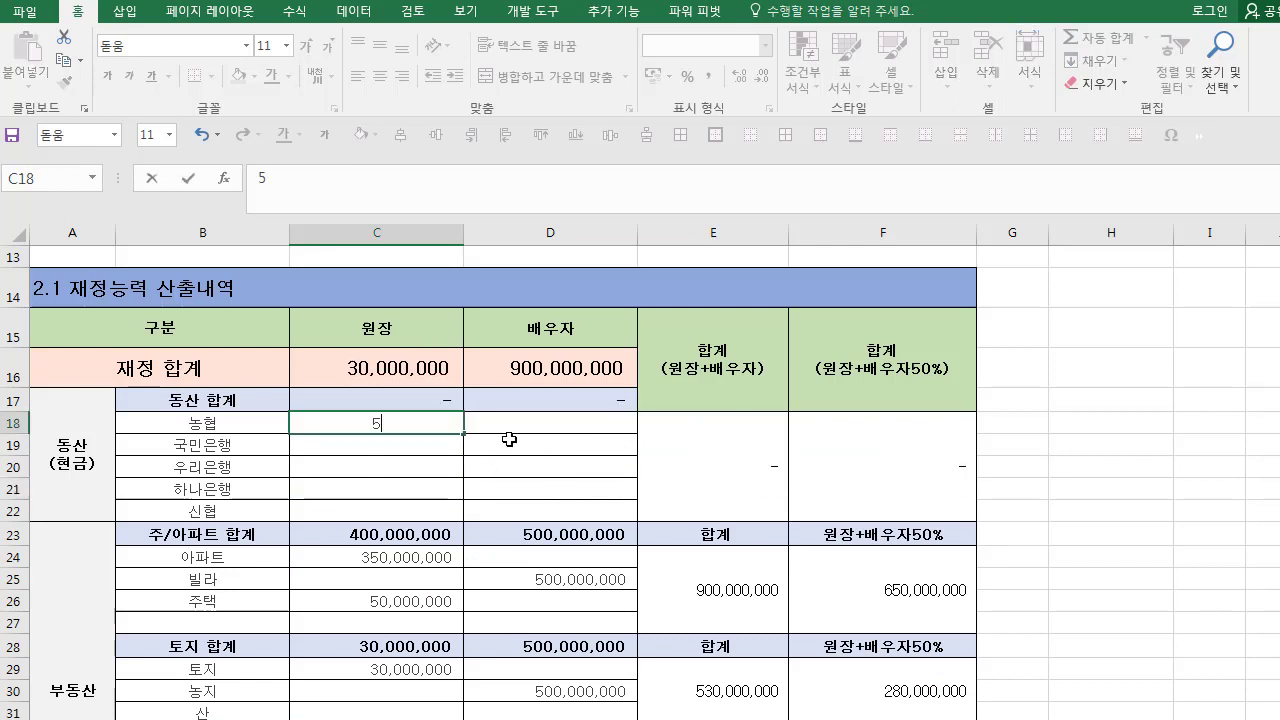
type(",000,000")
key("Return")
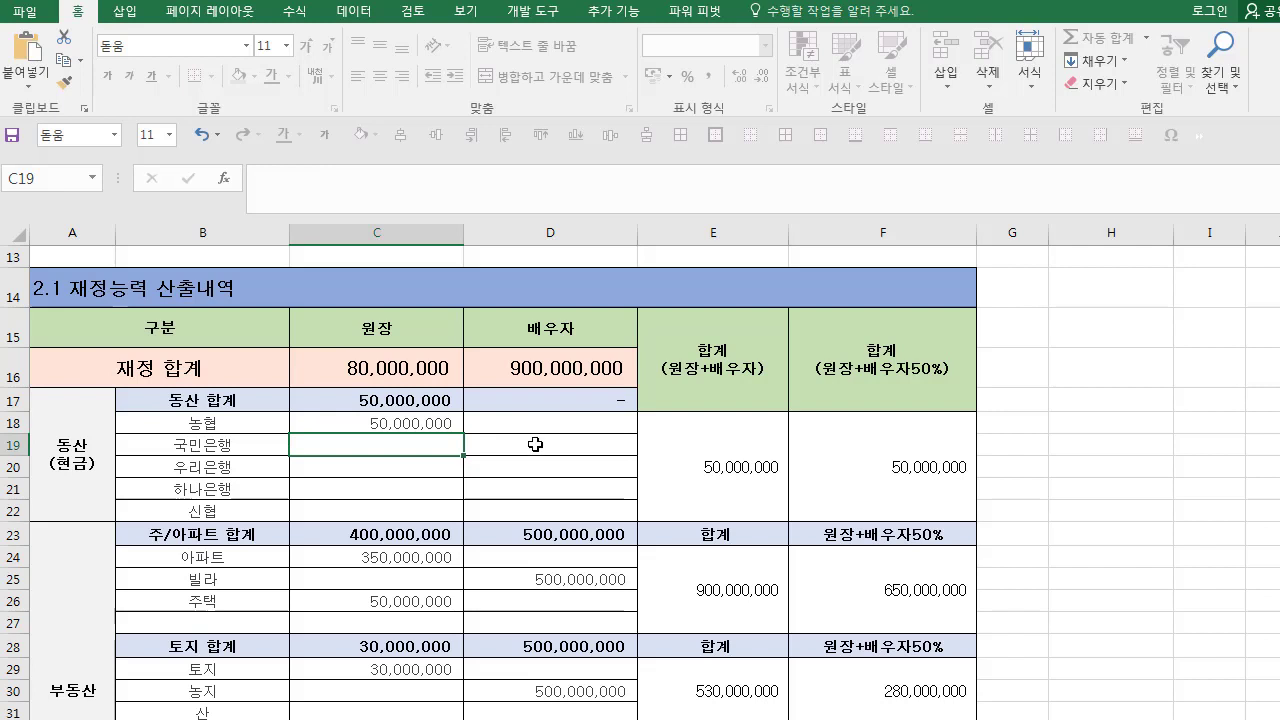
left_click(574, 445)
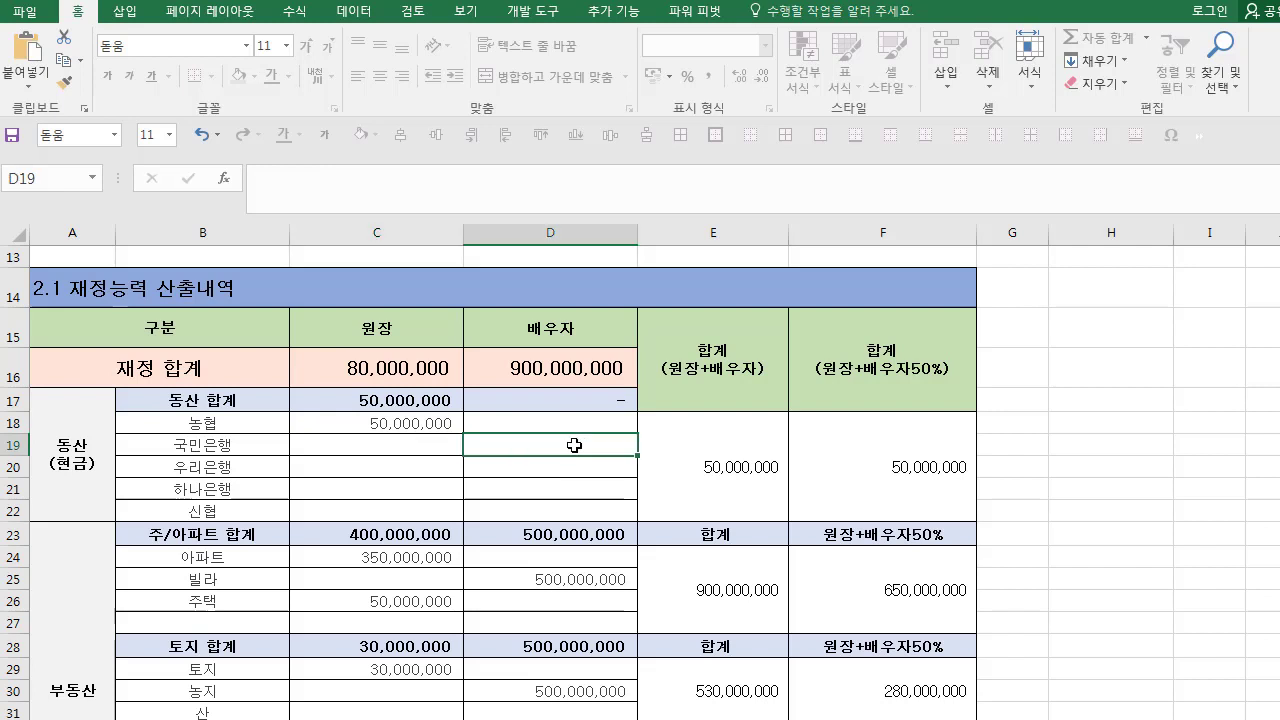
type("100000000")
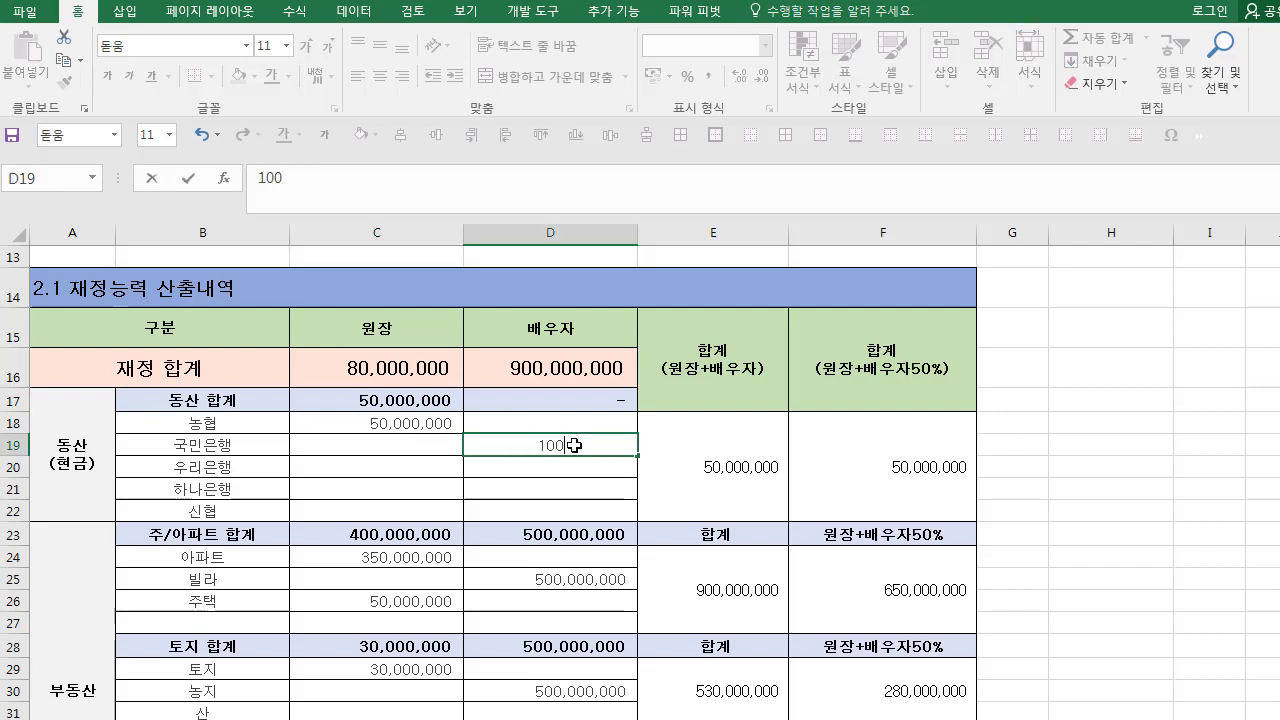
key("Return")
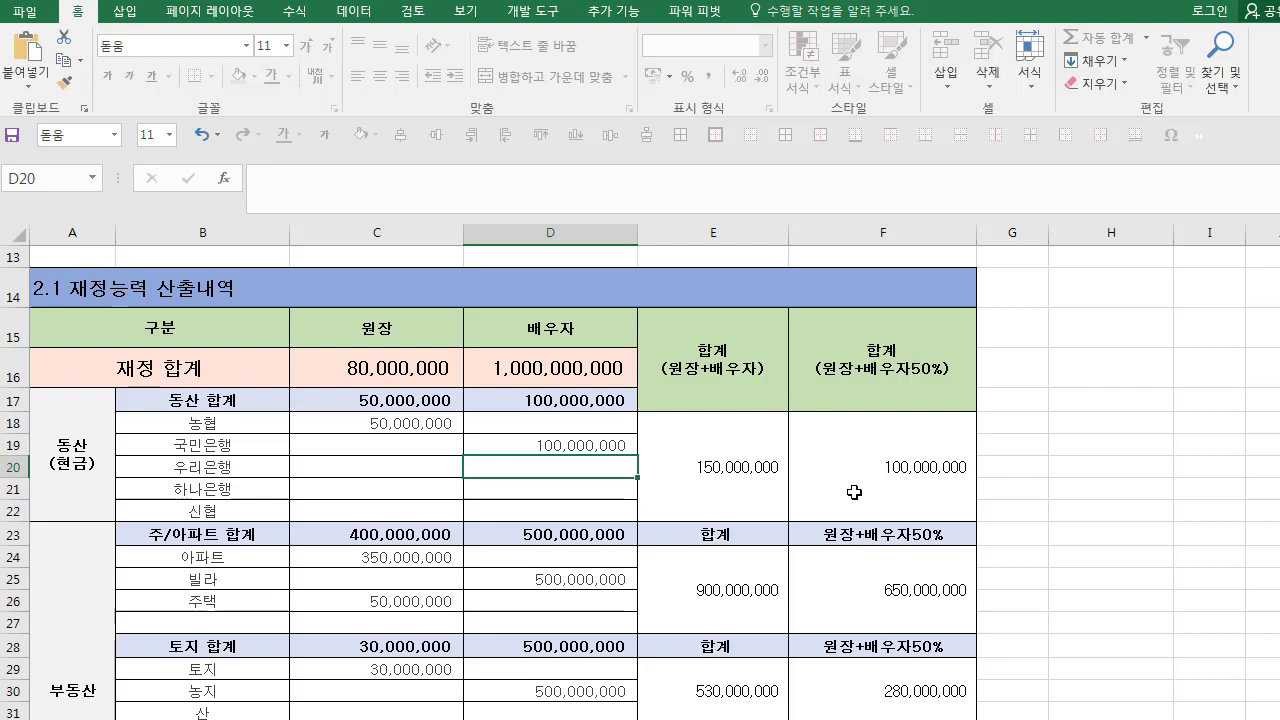
Step: Clear the 부동산 and 부채 amounts of 원장 and 배우자 in section 2.1, and return to the summary tables
scroll(849, 492, "up", 2)
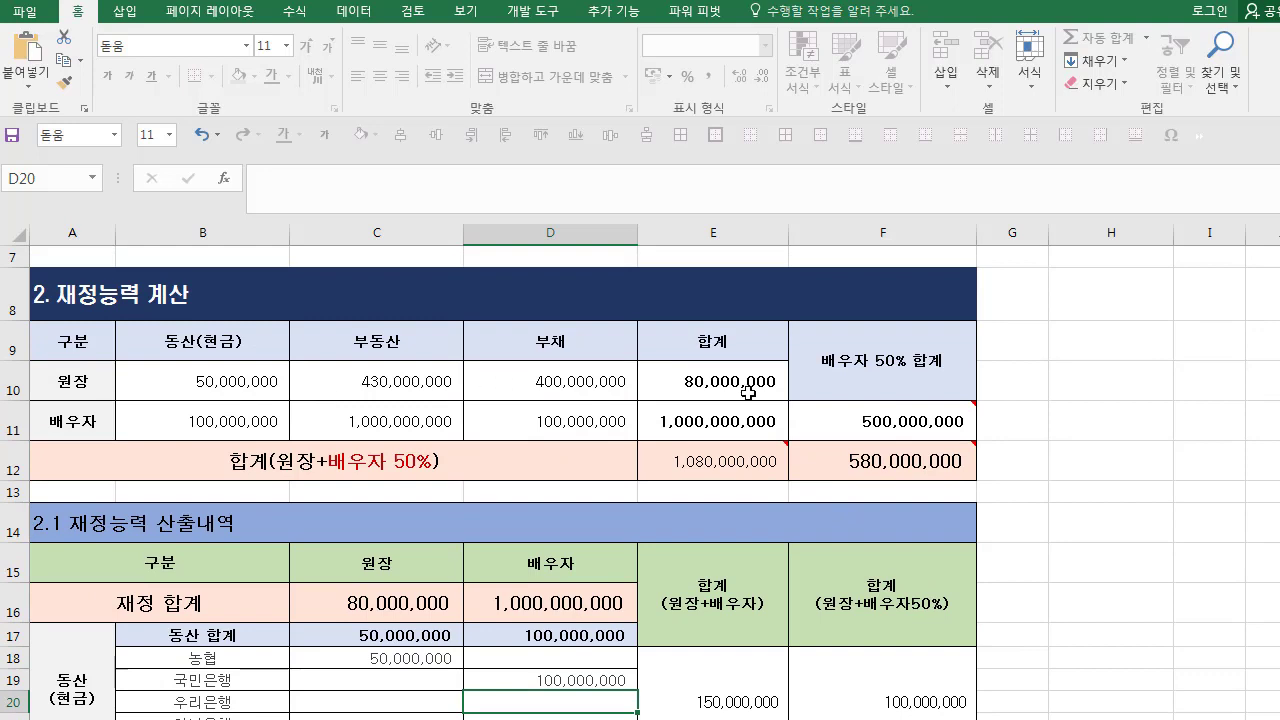
scroll(690, 462, "down", 3)
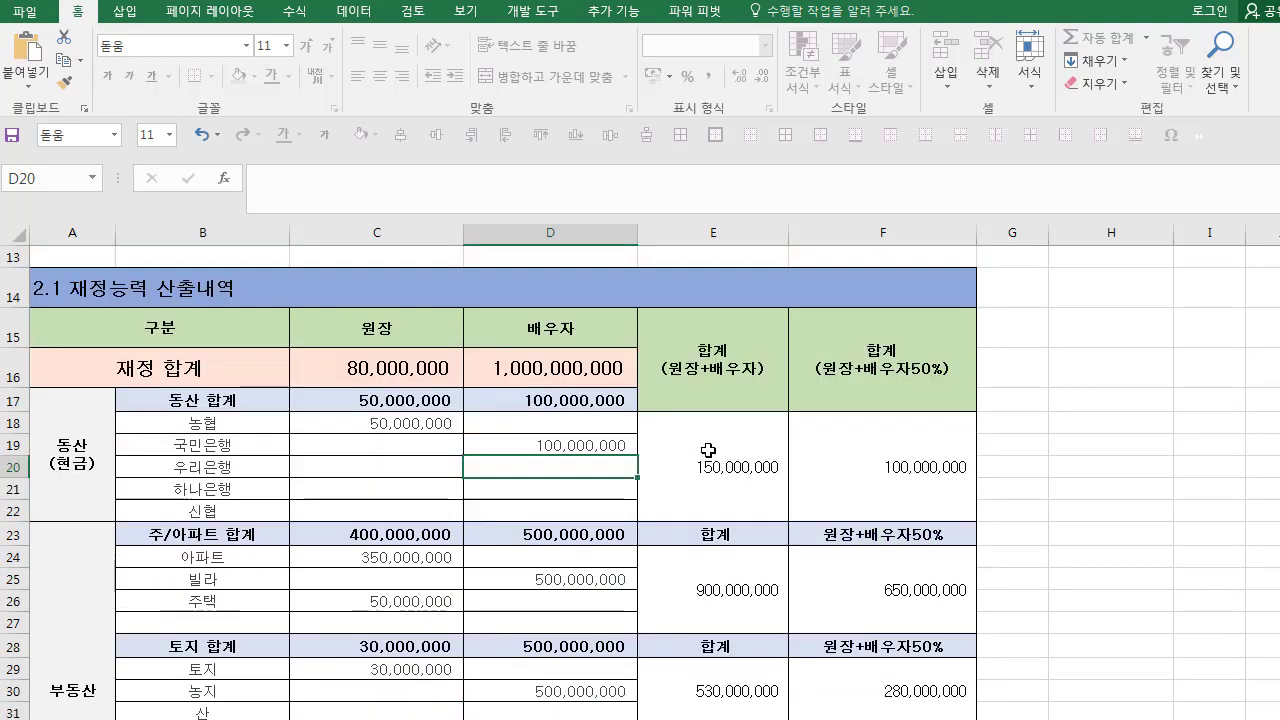
left_click_drag(366, 455, 585, 493)
key("Delete")
scroll(400, 520, "up", 2)
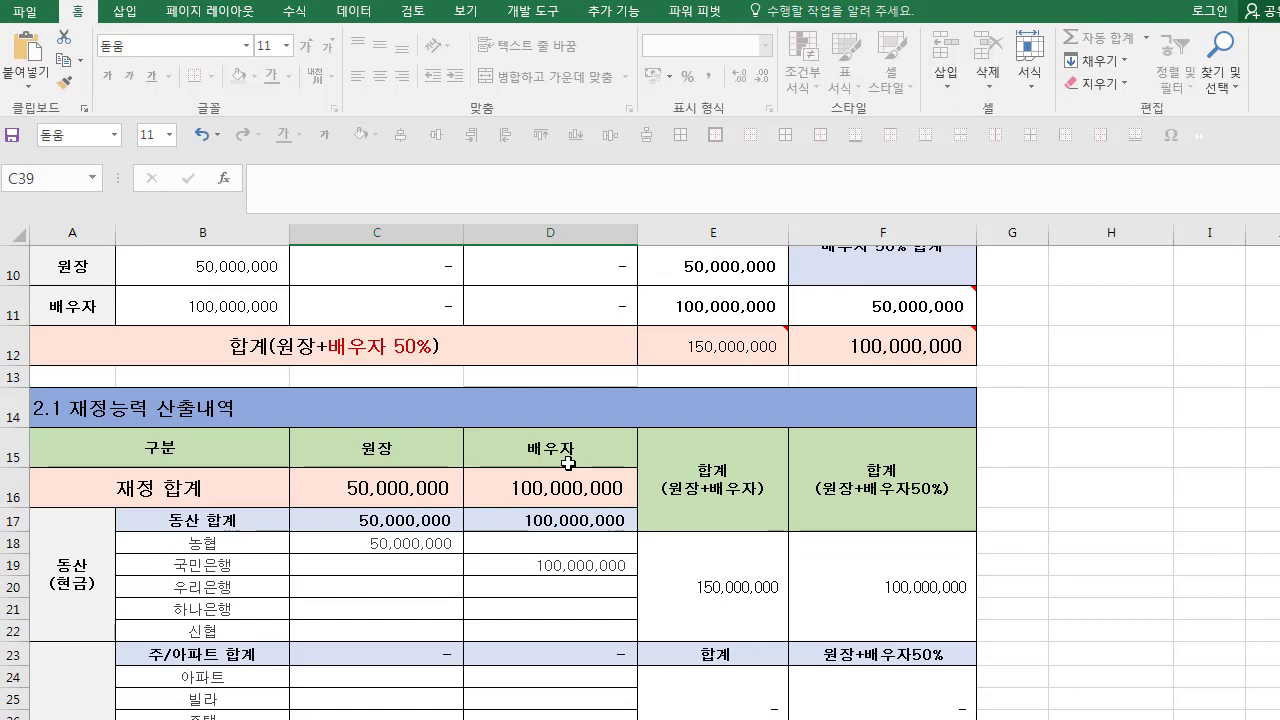
scroll(555, 500, "up", 3)
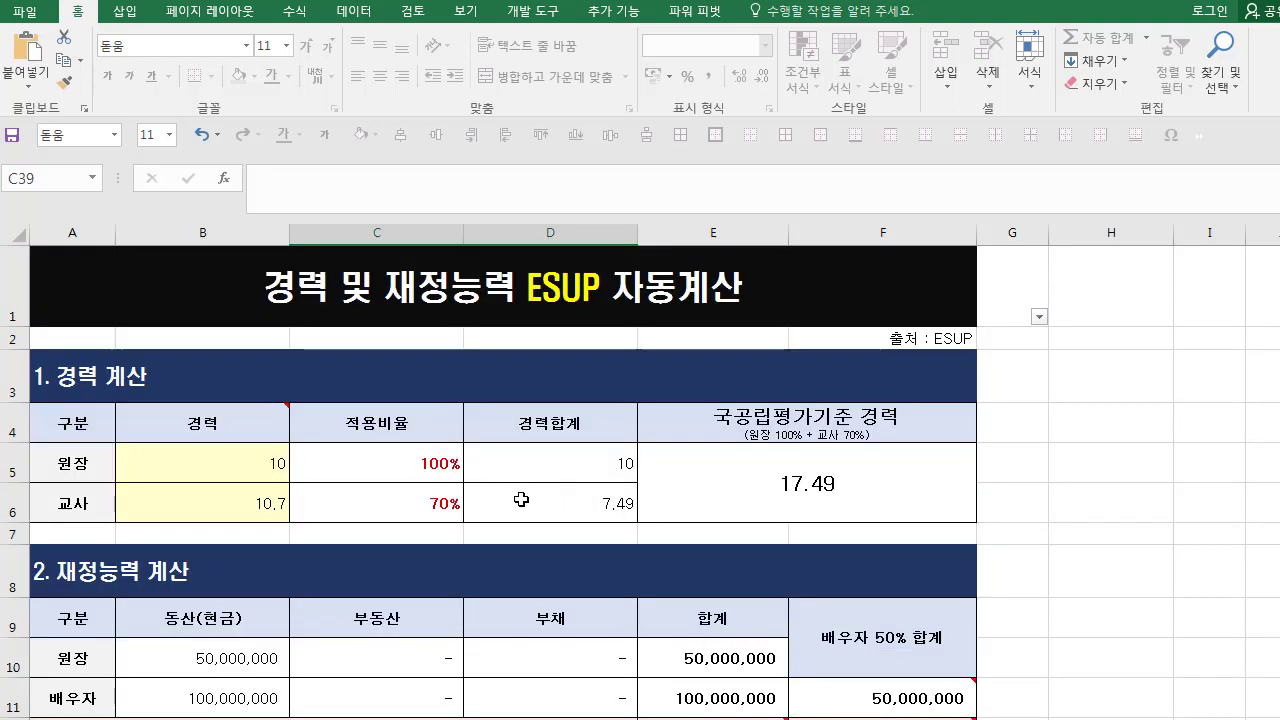
Step: Enter 200,000,000 as the 아파트 amount of 원장 in the 부동산 part of section 2.1
scroll(400, 505, "down", 1)
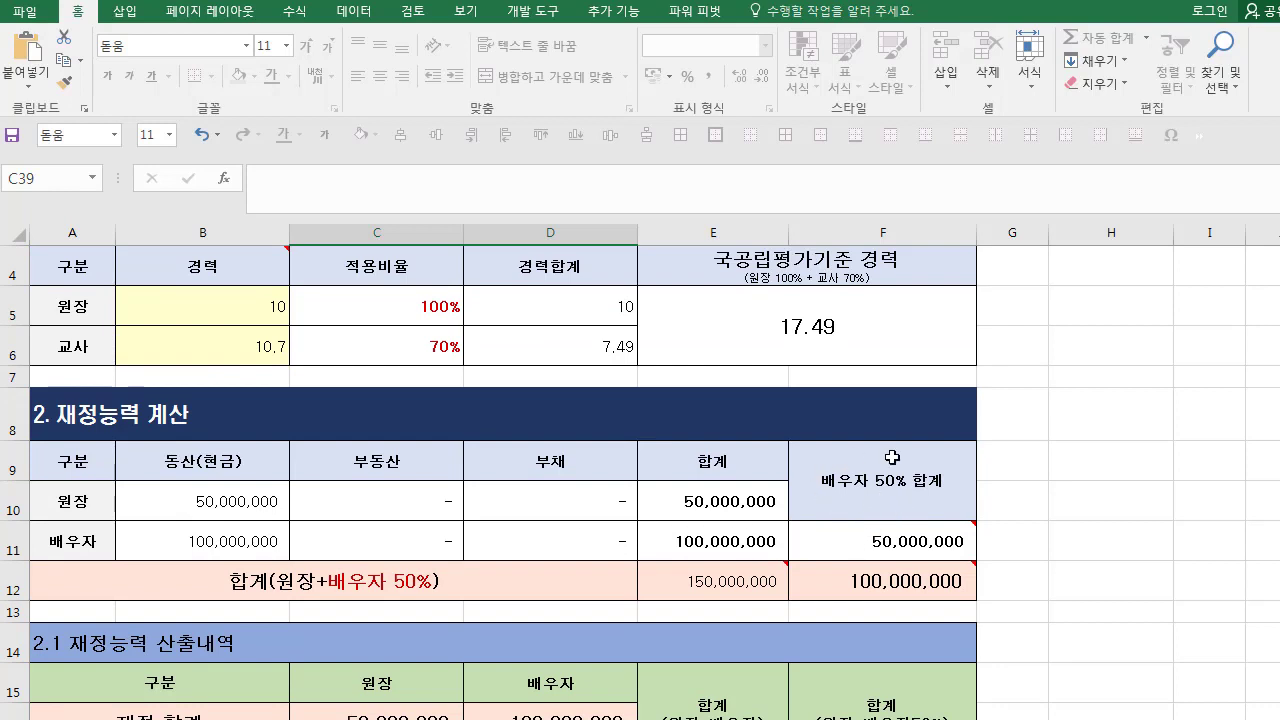
mouse_move(895, 548)
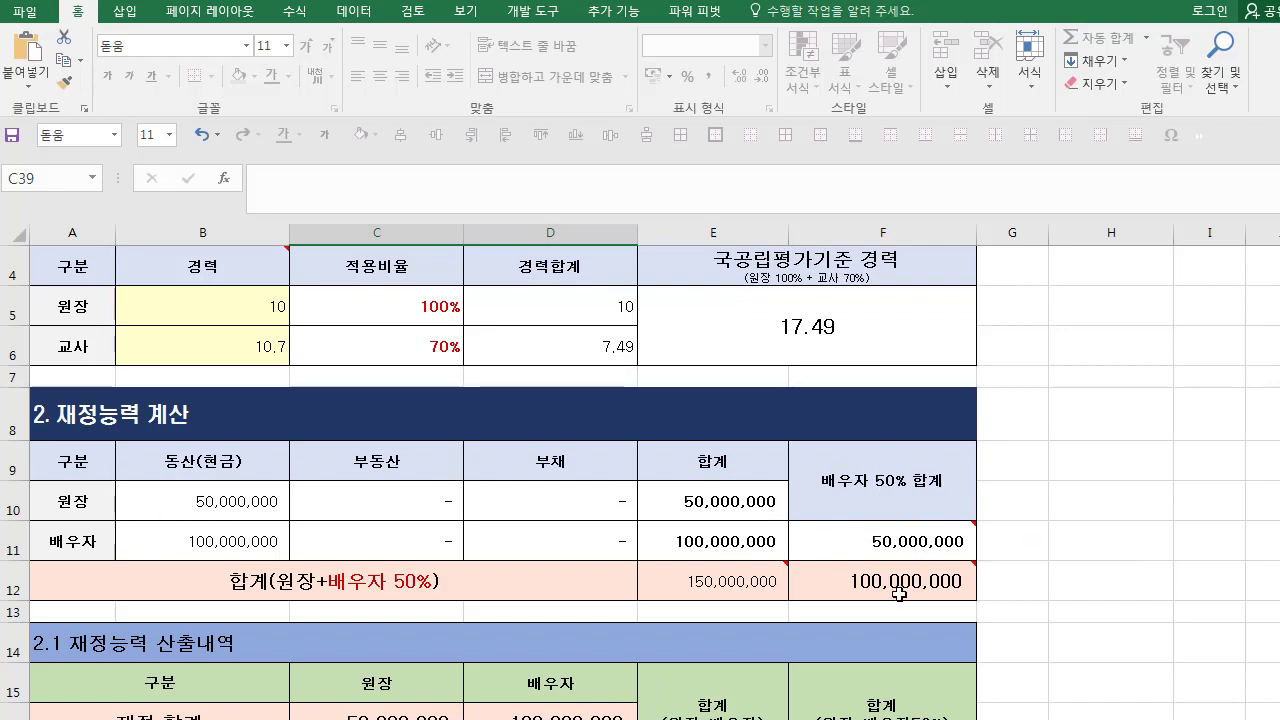
mouse_move(959, 571)
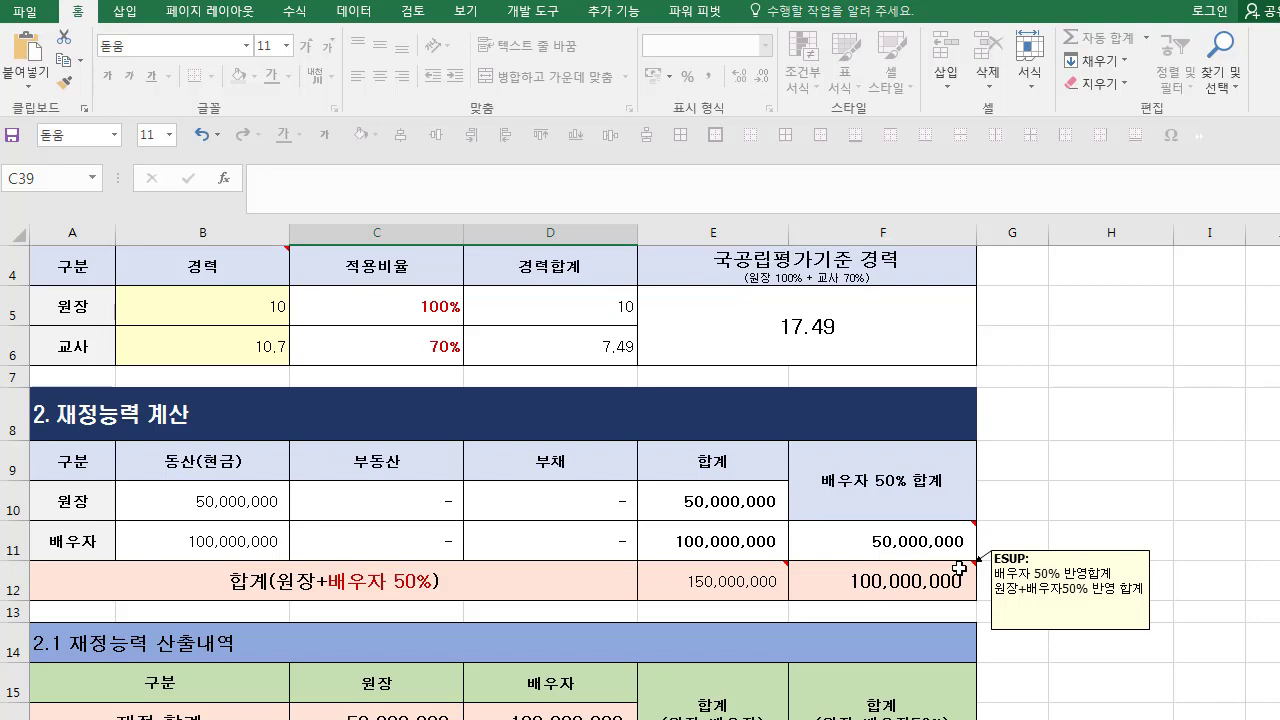
scroll(646, 512, "down", 3)
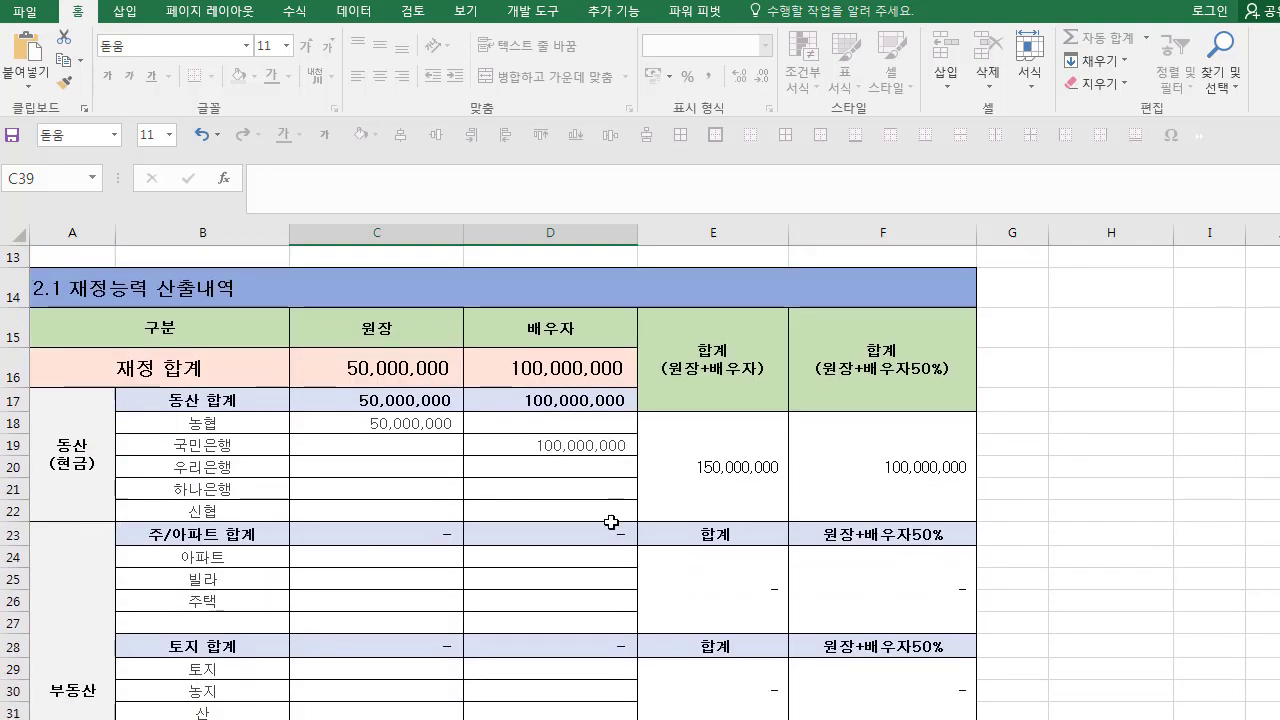
left_click(375, 566)
scroll(410, 566, "down", 1)
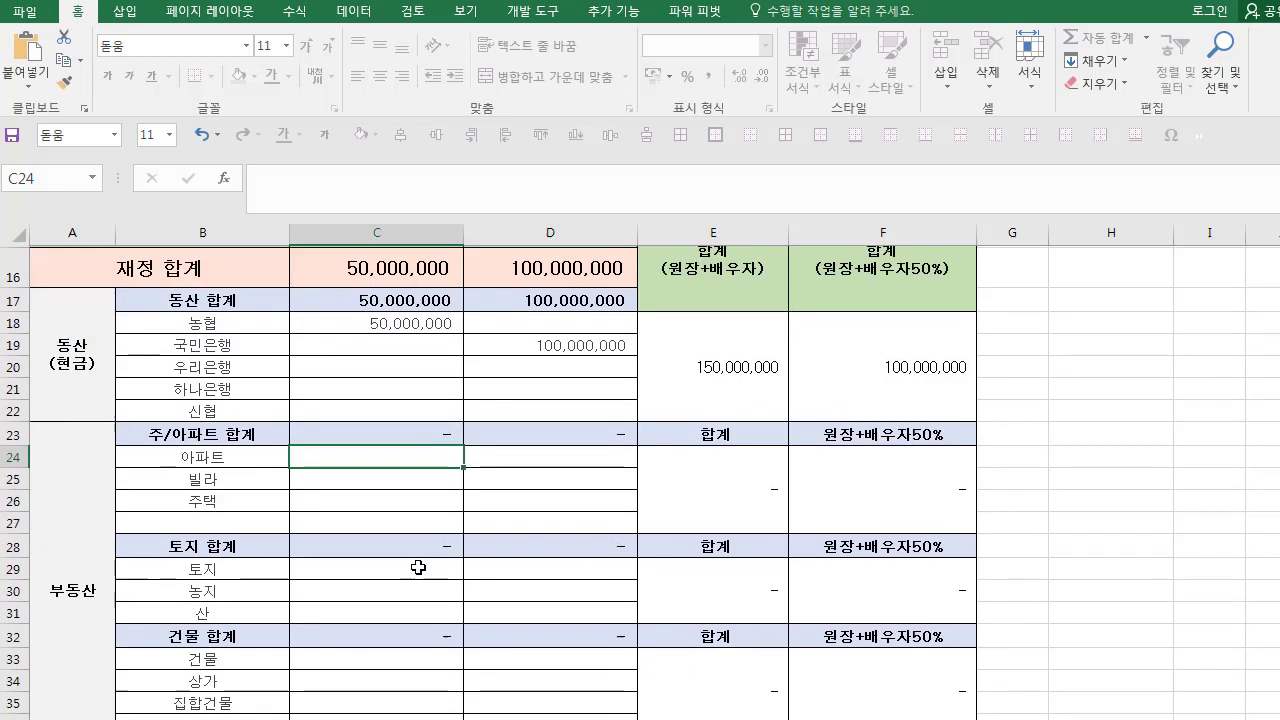
type("2")
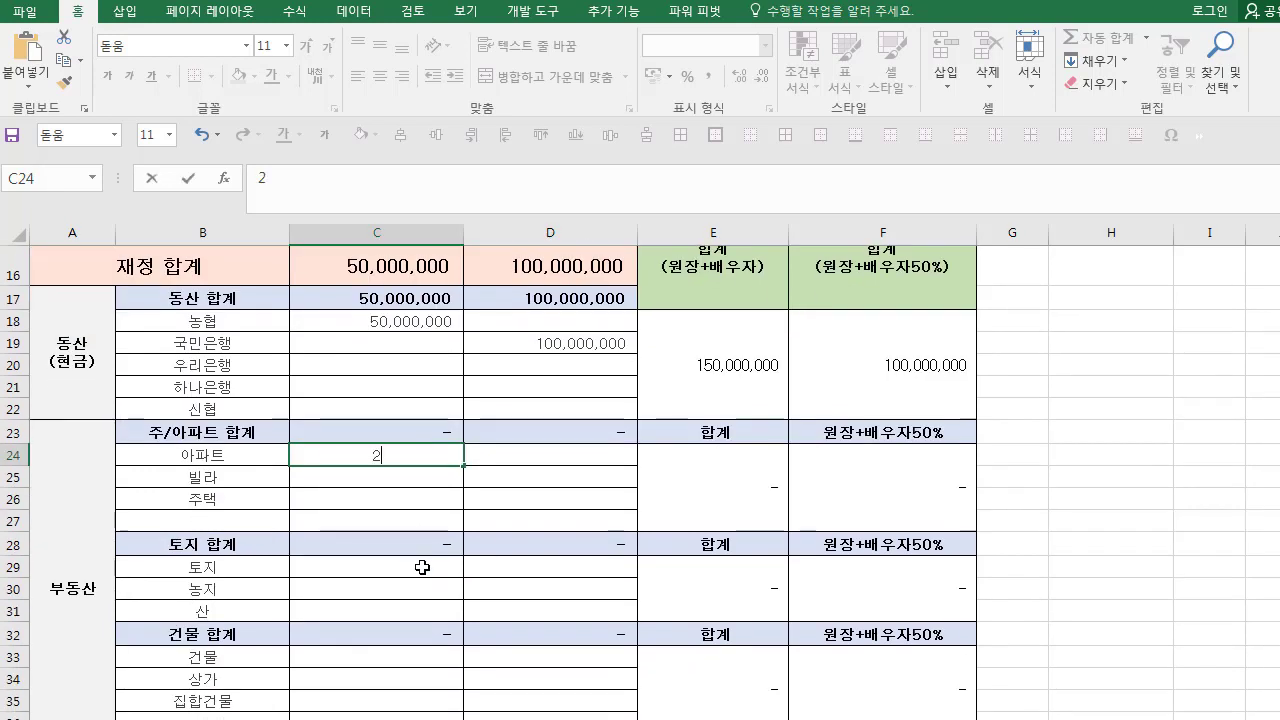
type("0,000,000")
key("Return")
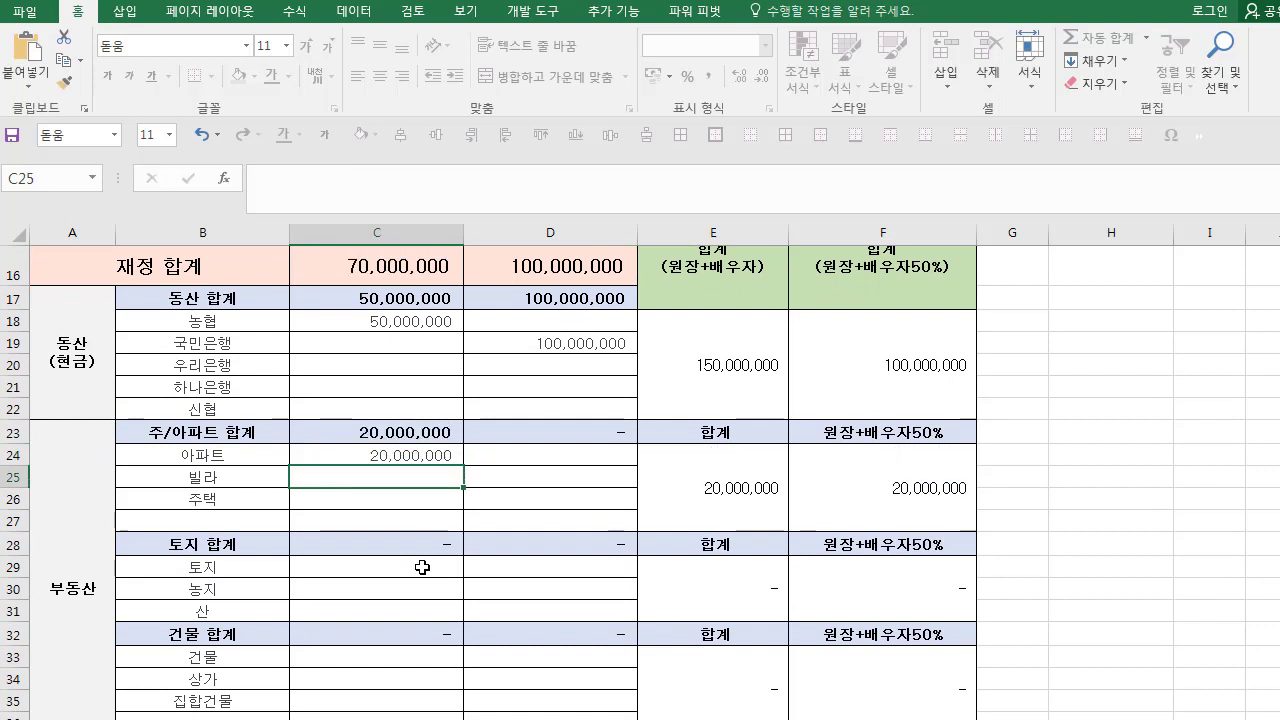
double_click(375, 455)
type("0")
Step: Enter 130,000,000 as the 주택 amount of 배우자, and return to the section 2 summary table
left_click(534, 496)
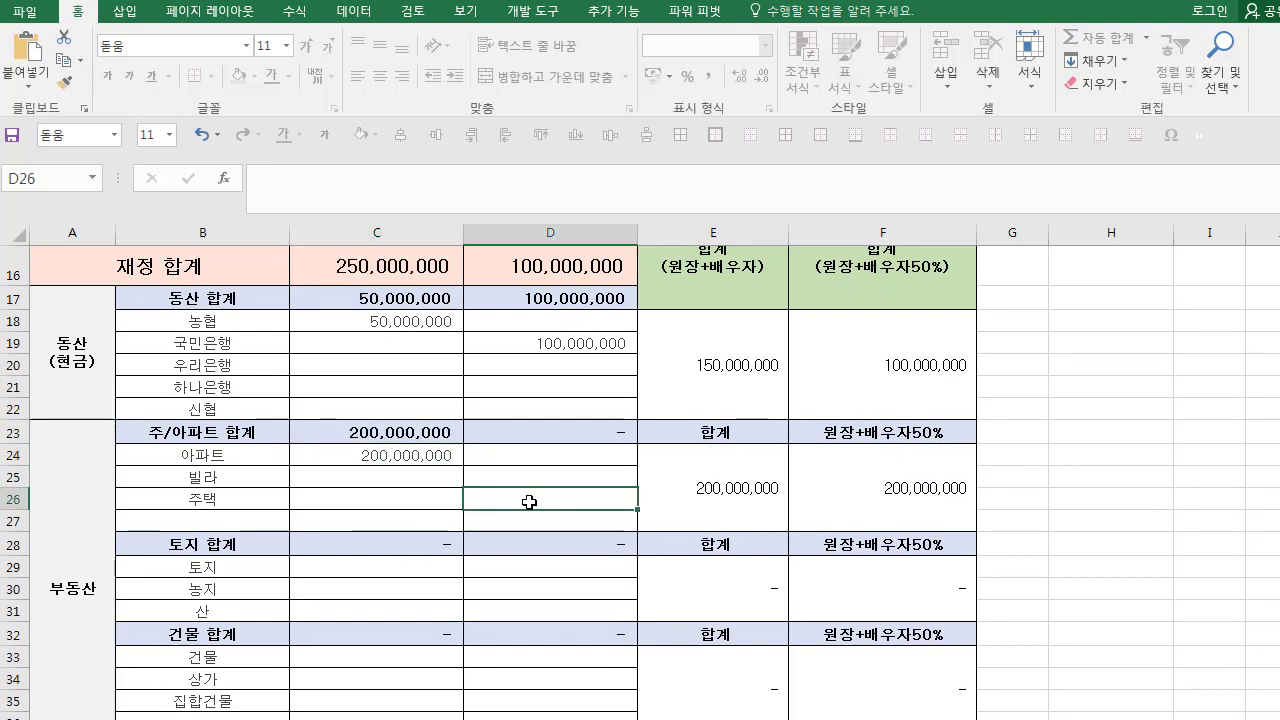
type("1")
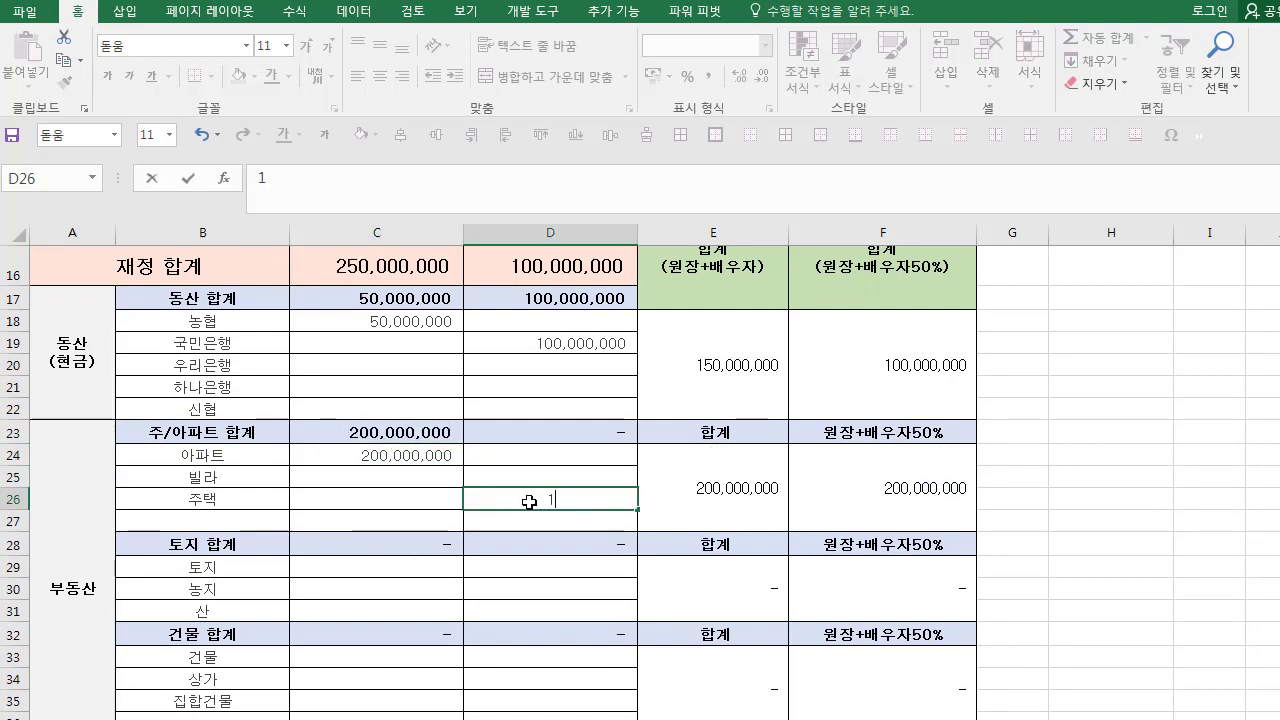
type("30,000,000")
key("Return")
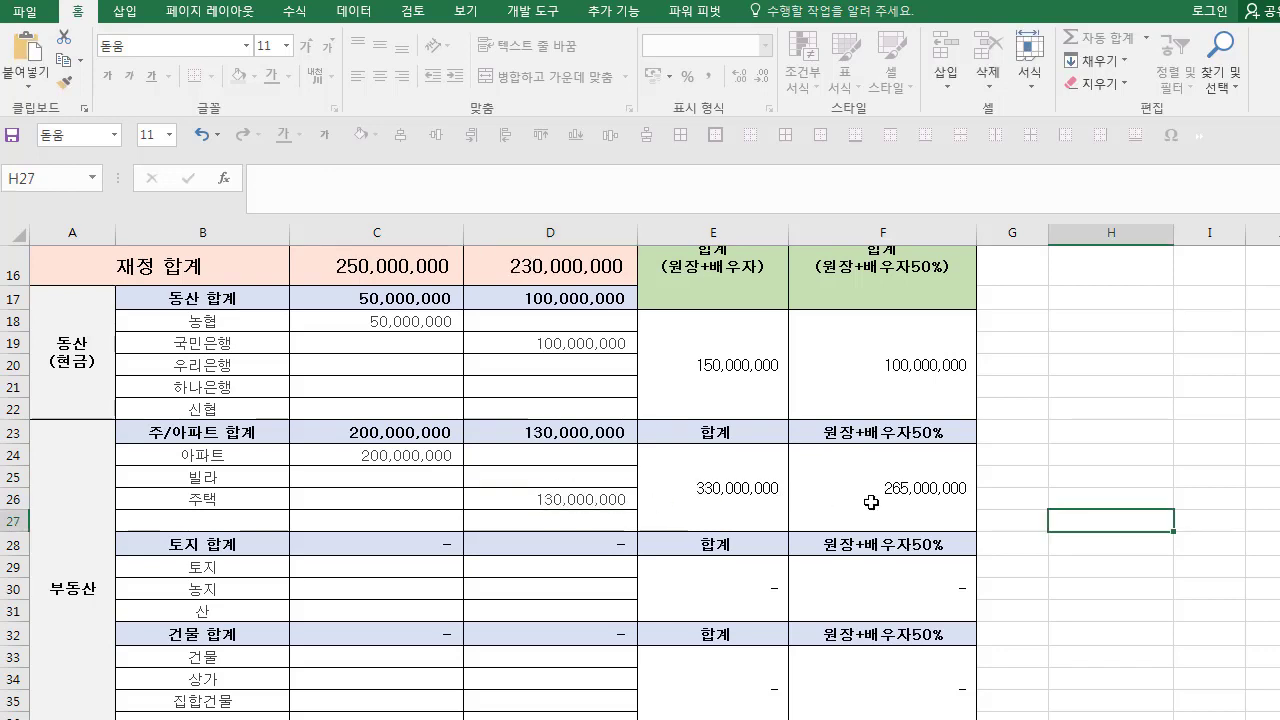
scroll(903, 505, "up", 5)
scroll(540, 553, "down", 1)
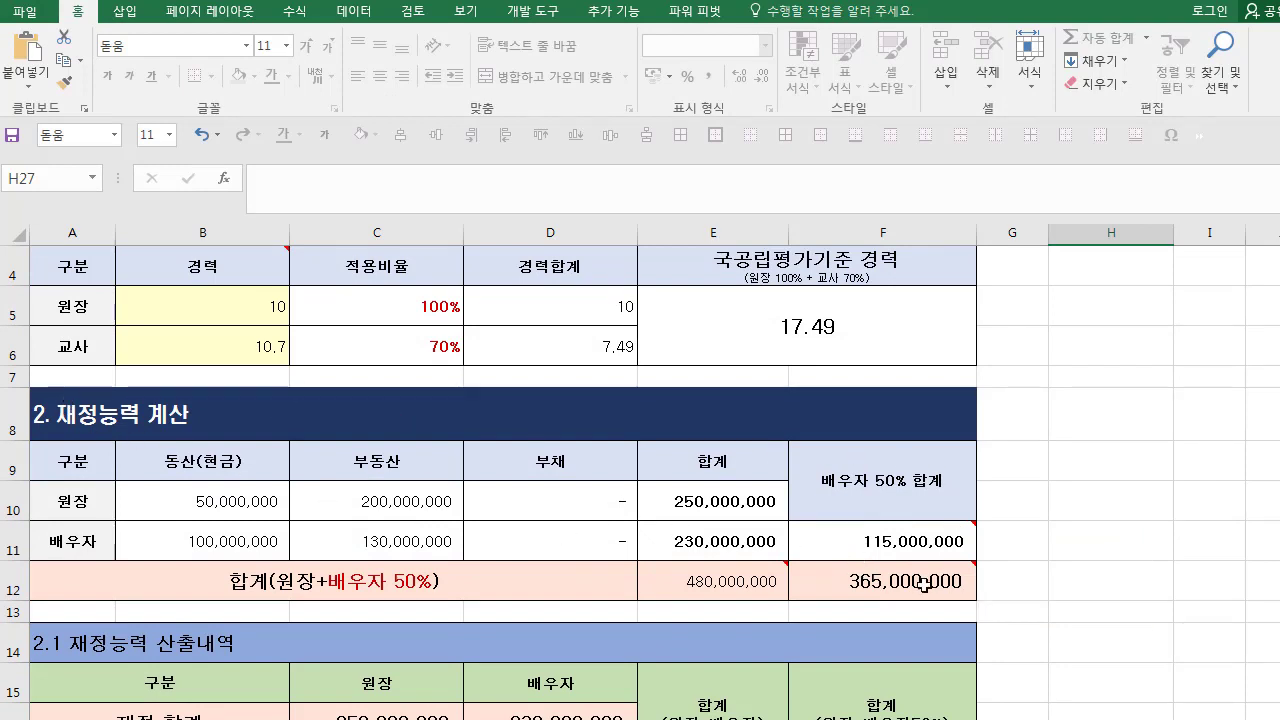
Step: Try to edit the protected formula cells for the 원장 부동산 amount and the combined 주/아파트 total
double_click(408, 537)
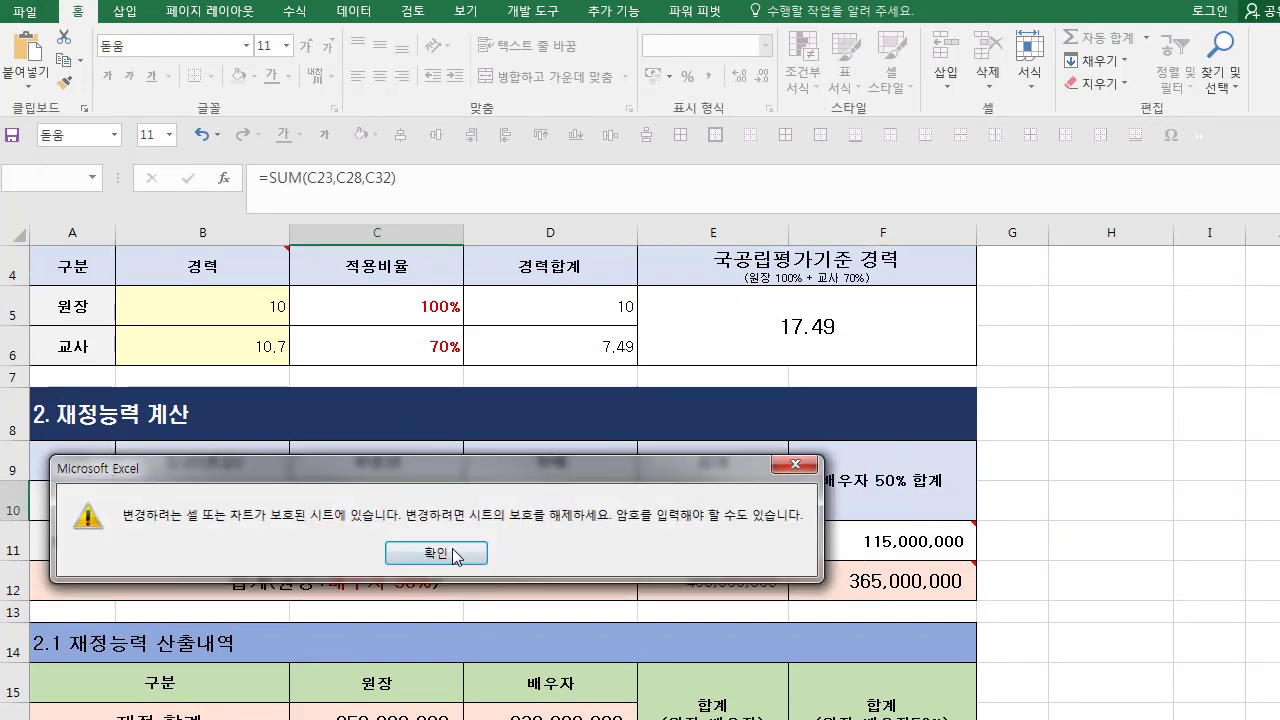
left_click(444, 556)
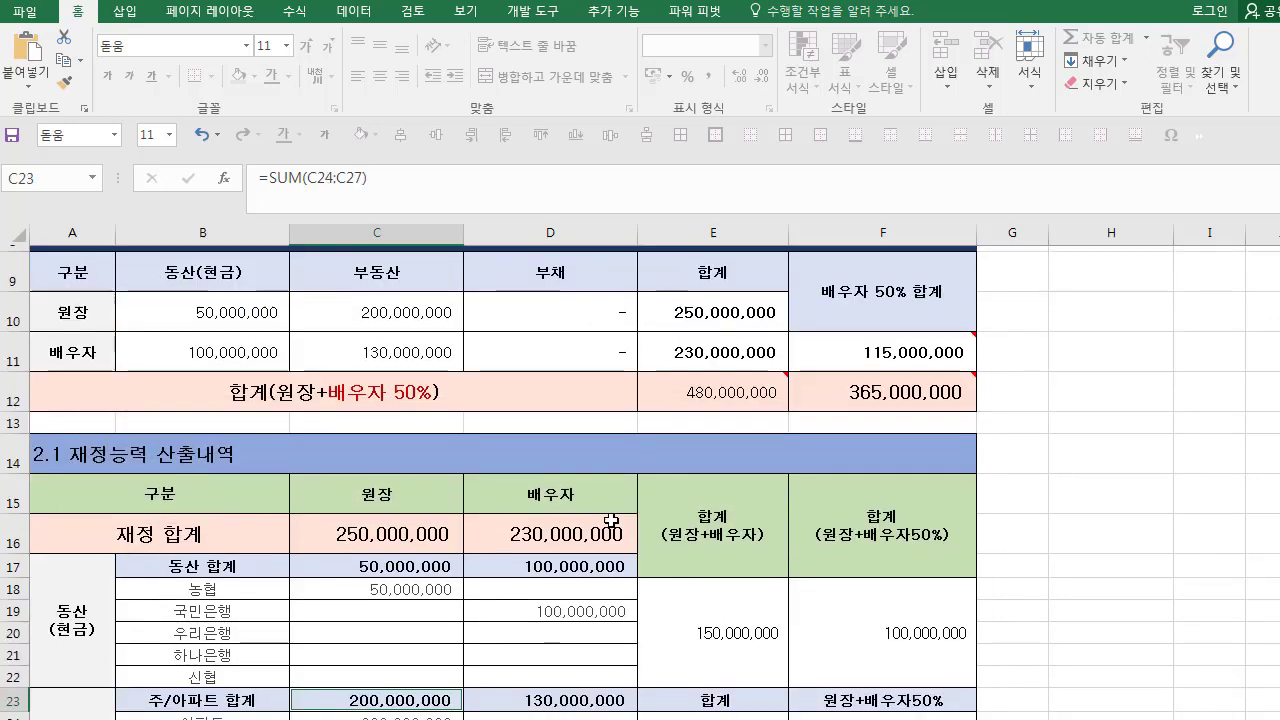
scroll(700, 380, "down", 4)
double_click(733, 368)
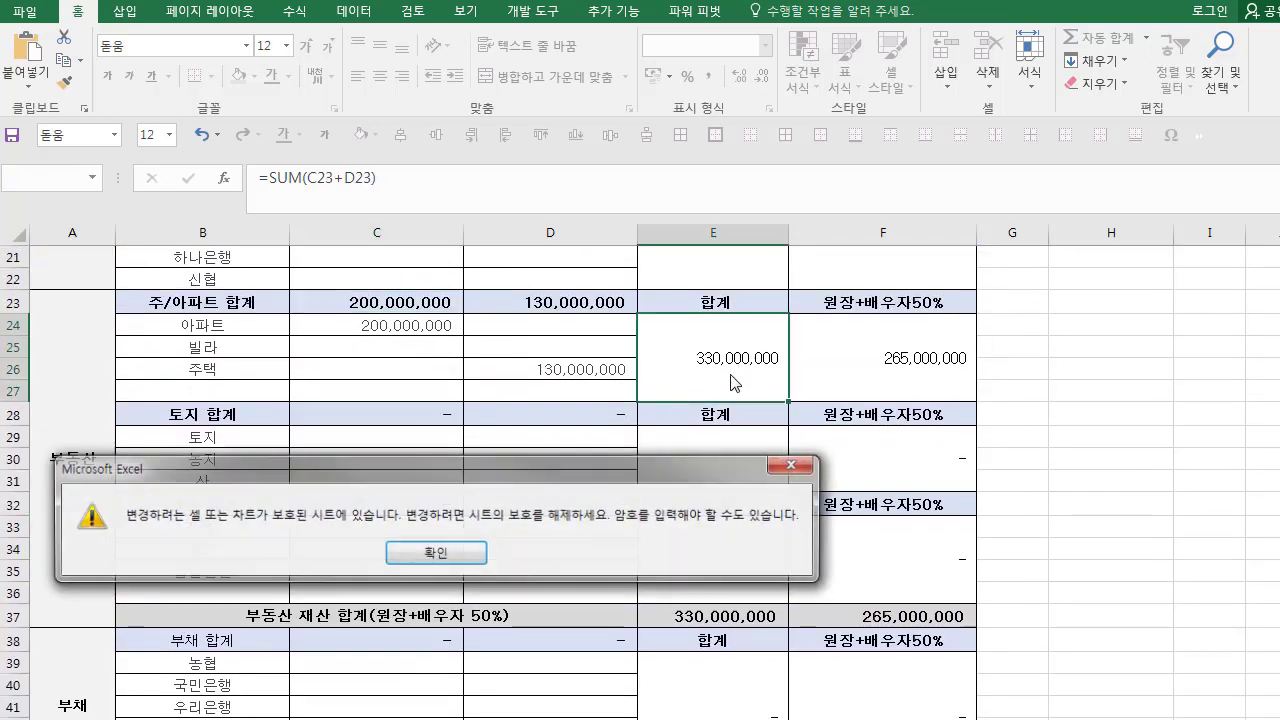
left_click(444, 556)
Step: Clear the 빌라 label from the 부동산 items in section 2.1
scroll(300, 450, "up", 2)
left_click(226, 521)
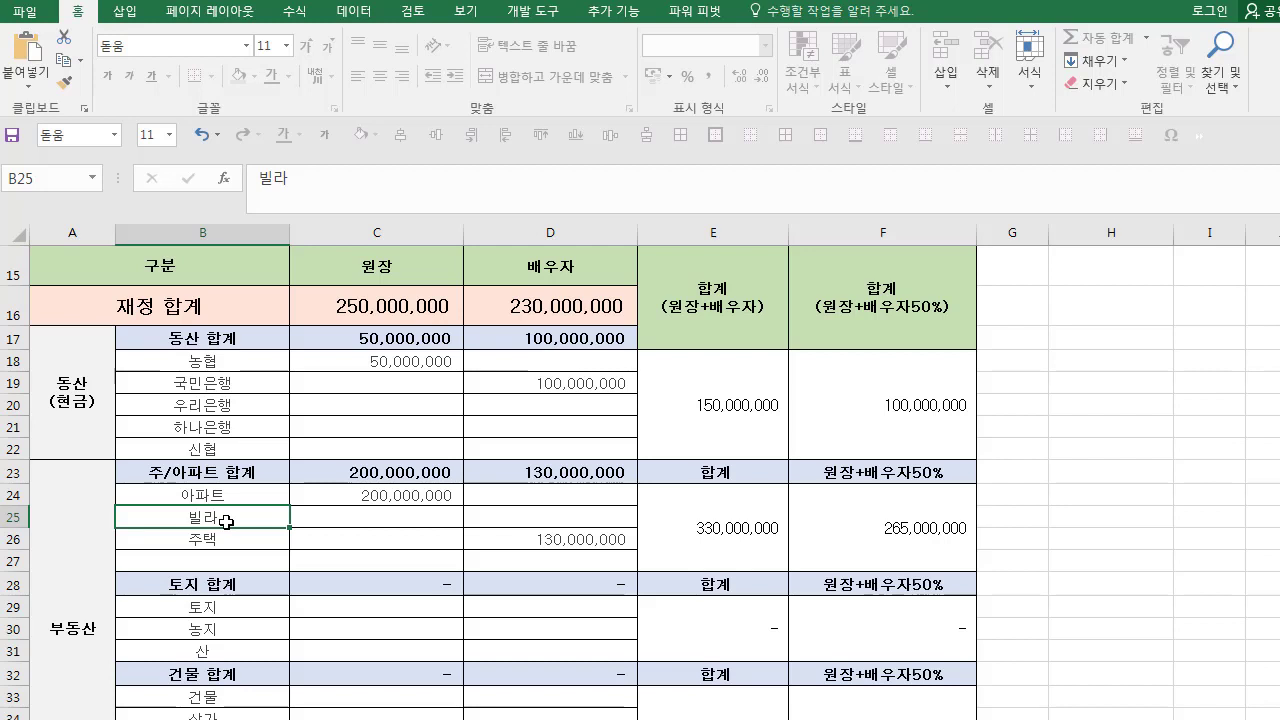
type("ek")
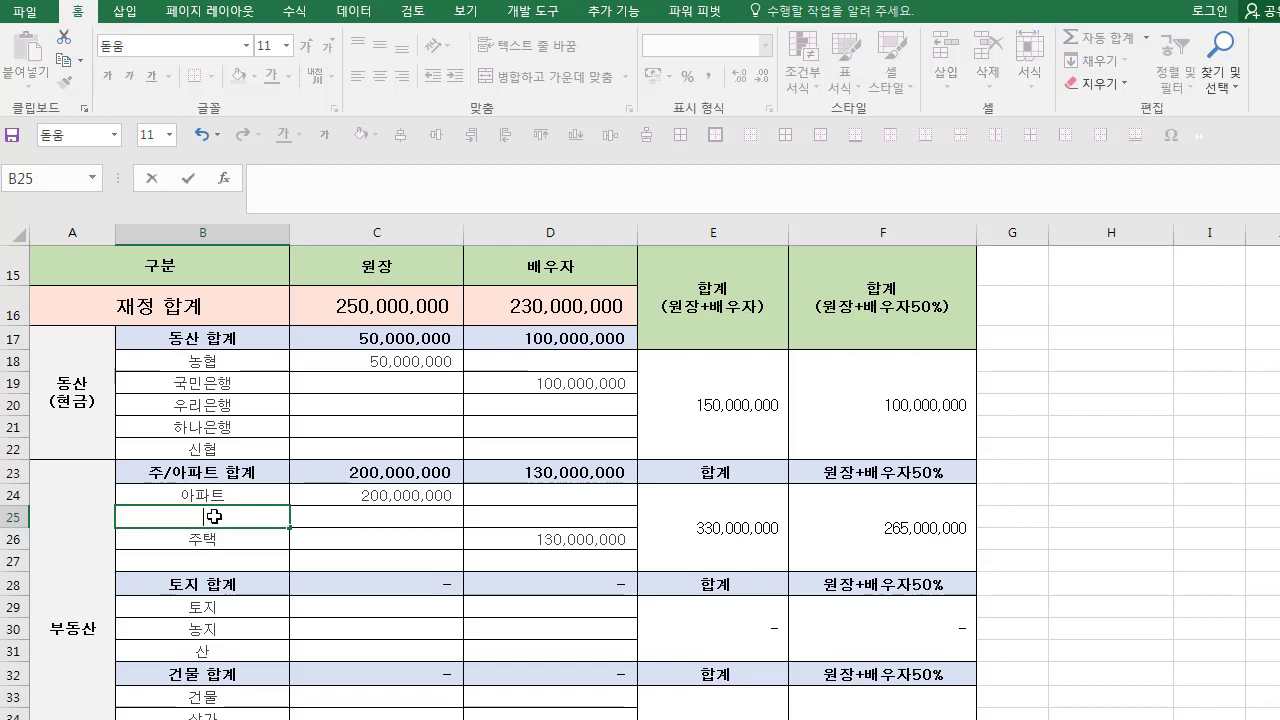
key("BackSpace")
key("BackSpace")
key("BackSpace")
left_click(205, 561)
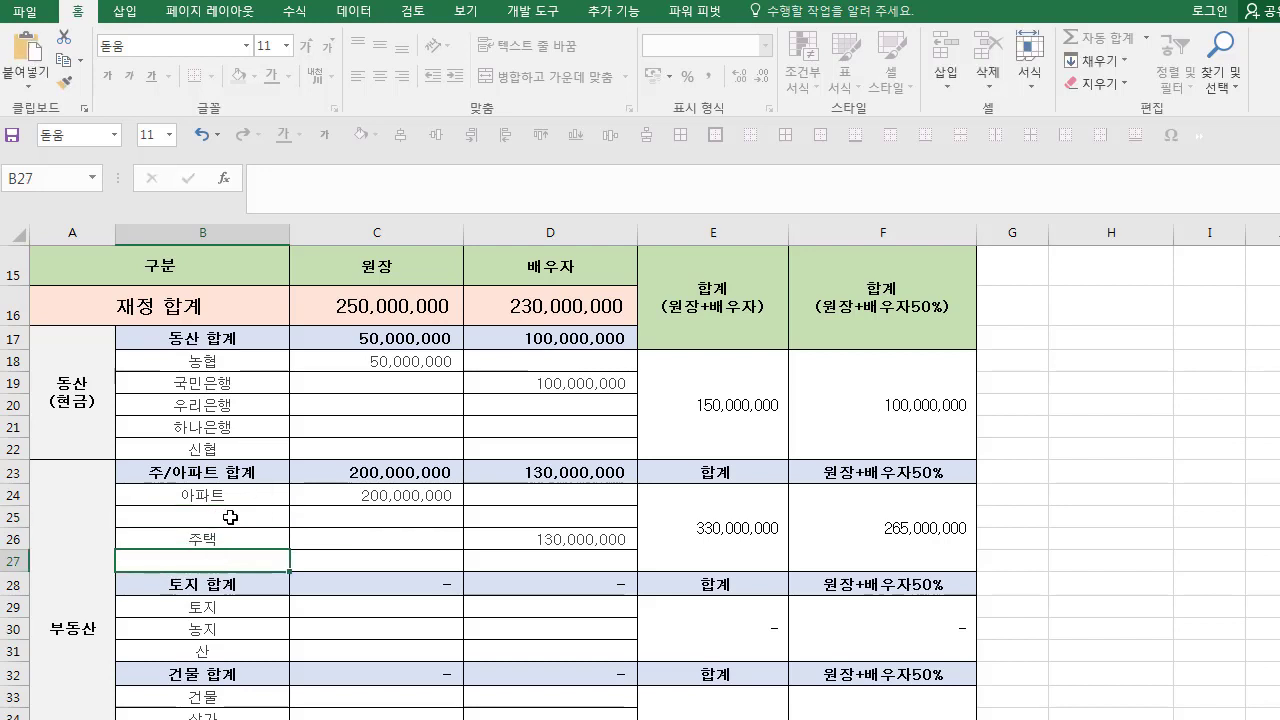
Step: Restore the 빌라 label and select the item labels under 주/아파트 합계
left_click(230, 517)
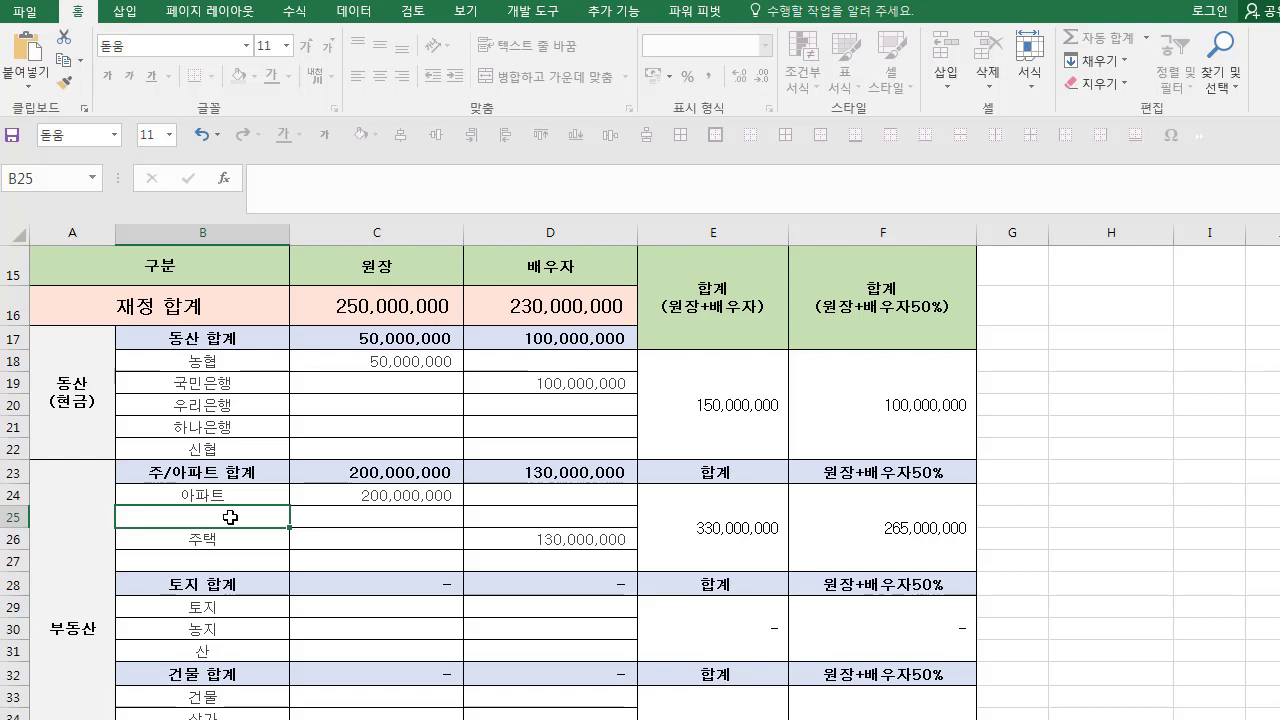
left_click_drag(230, 495, 230, 561)
scroll(376, 537, "down", 1)
scroll(349, 523, "up", 2)
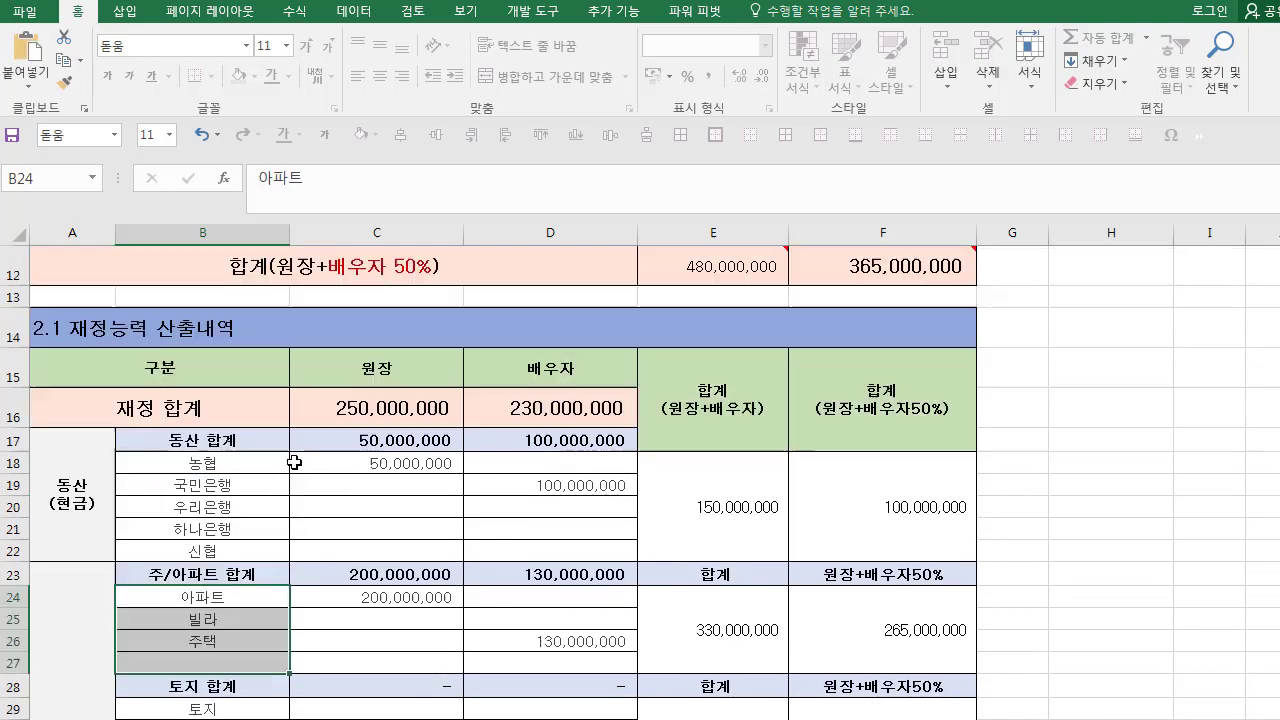
Step: Rename the 신협 row under 동산(현금) as 카카오뱅킹 and enter 30,000,000 for 원장 in it
left_click(228, 487)
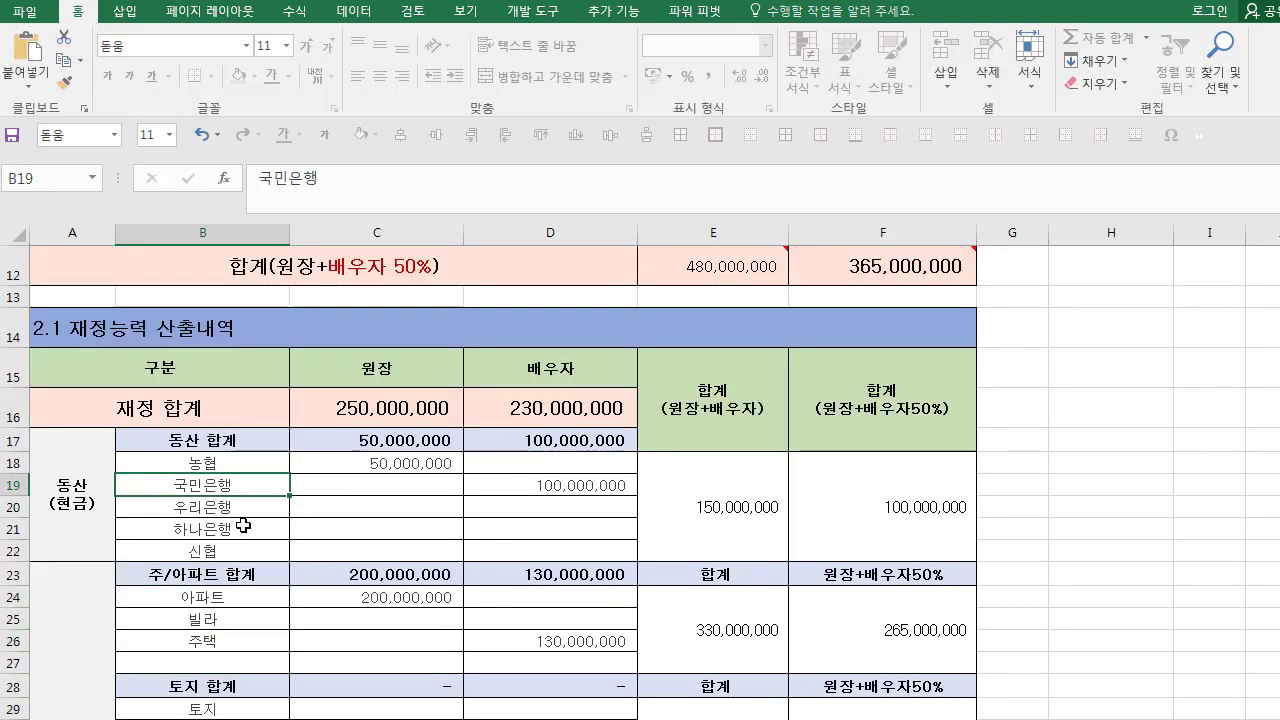
left_click(229, 529)
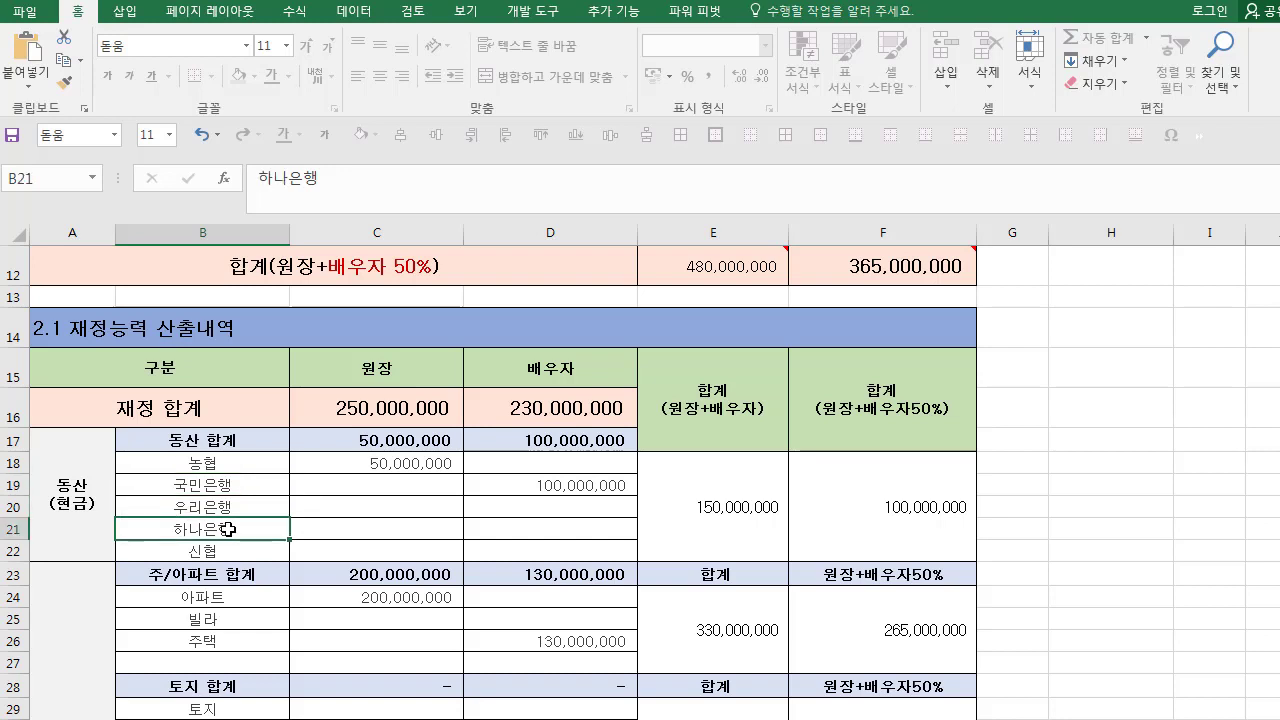
left_click(222, 547)
type("카카오")
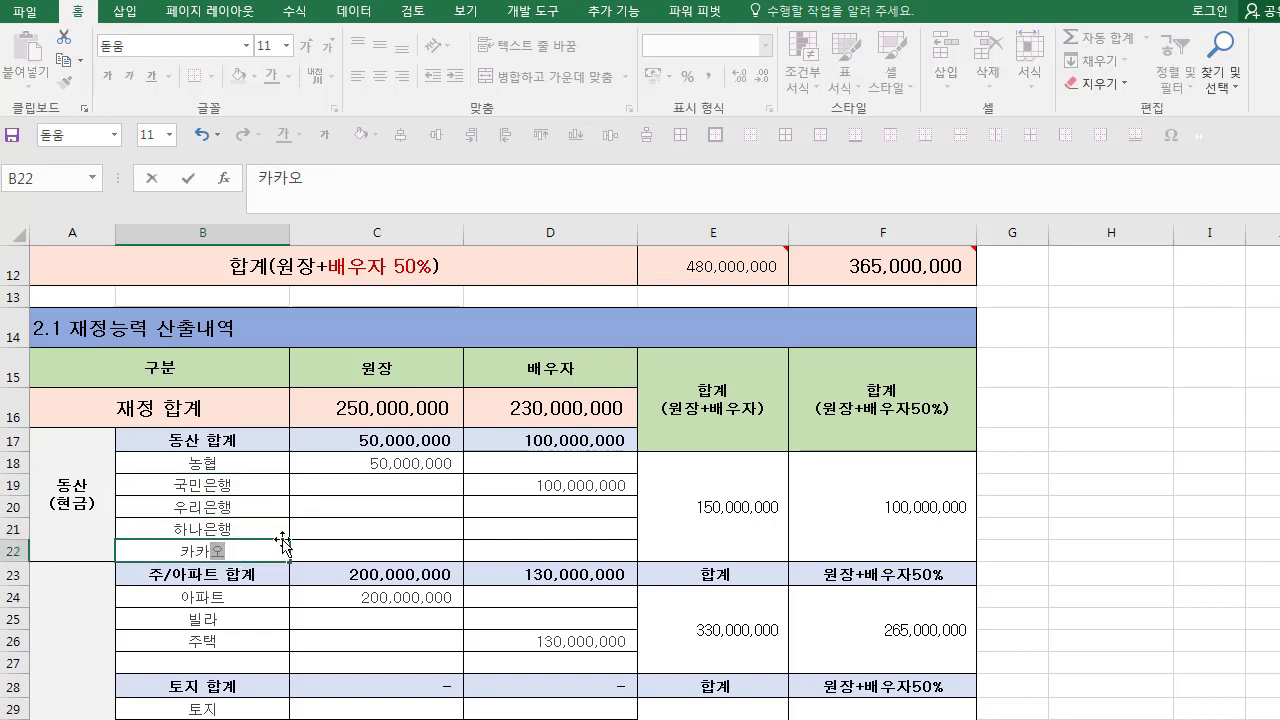
type("뱅킹")
key("Tab")
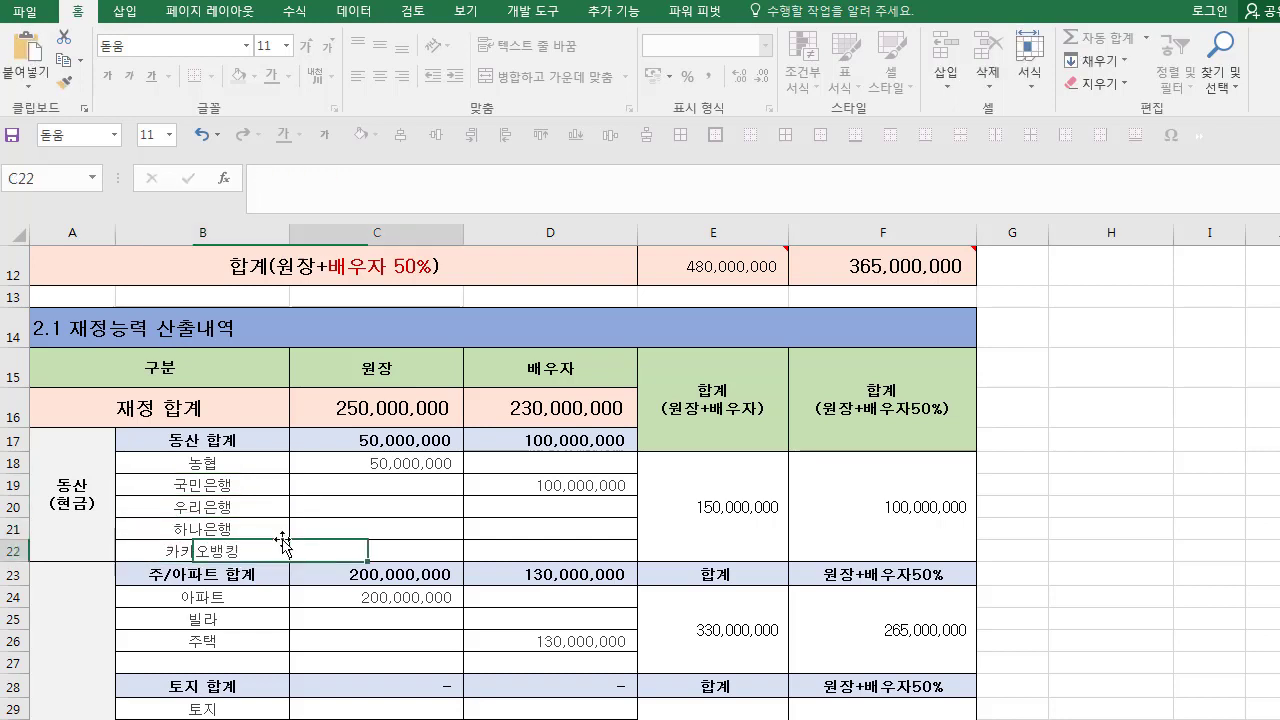
type("30,000,")
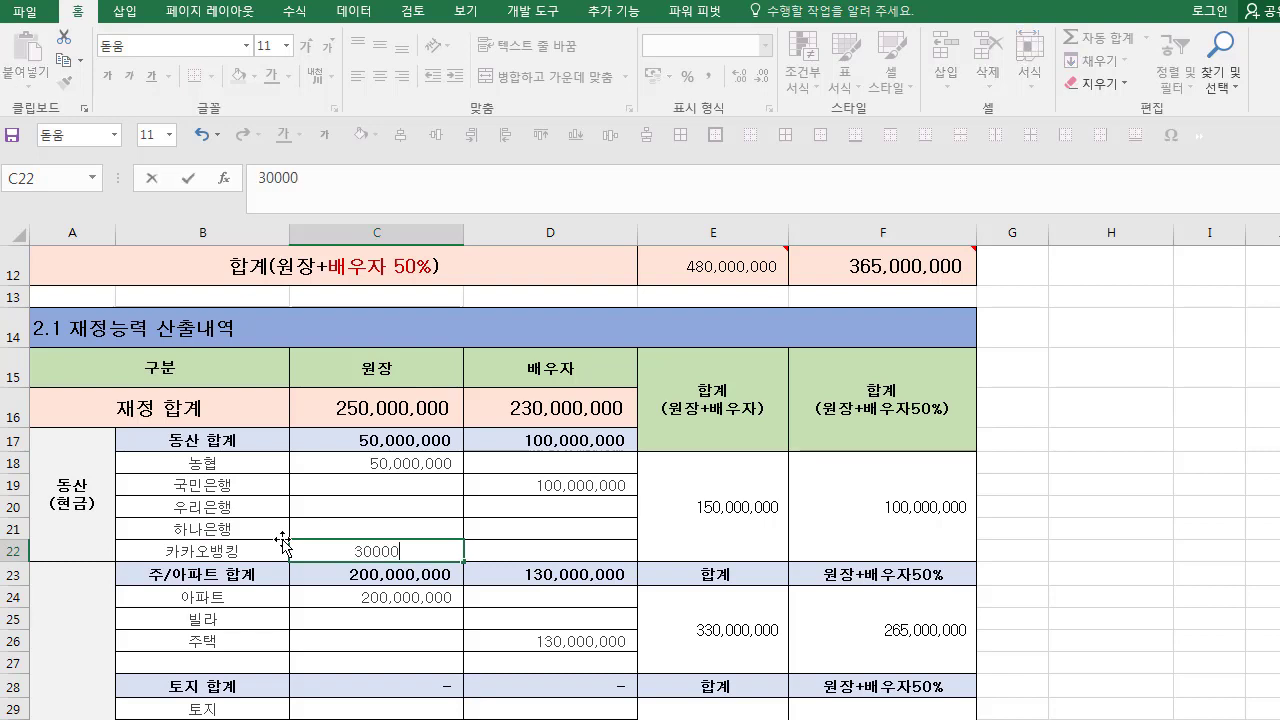
type("000")
key("Return")
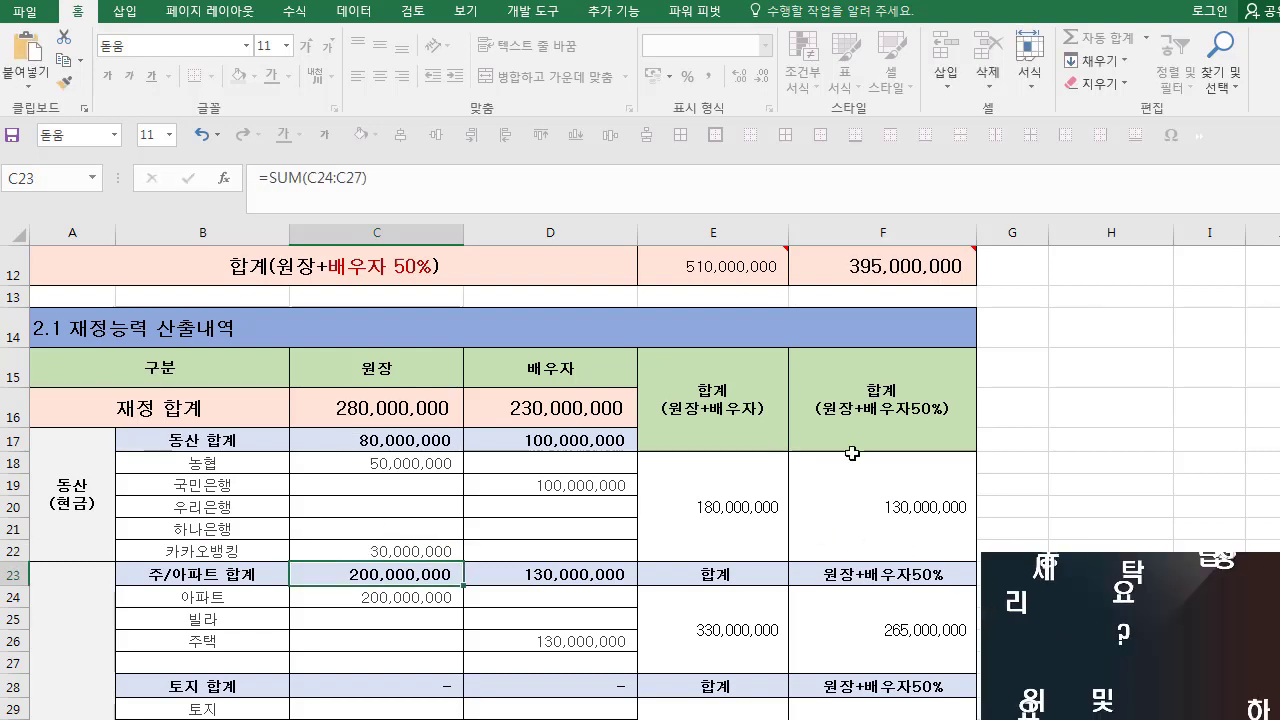
Step: Review the section 2 summary totals against the itemised amounts in section 2.1
scroll(690, 500, "up", 2)
scroll(868, 431, "down", 2)
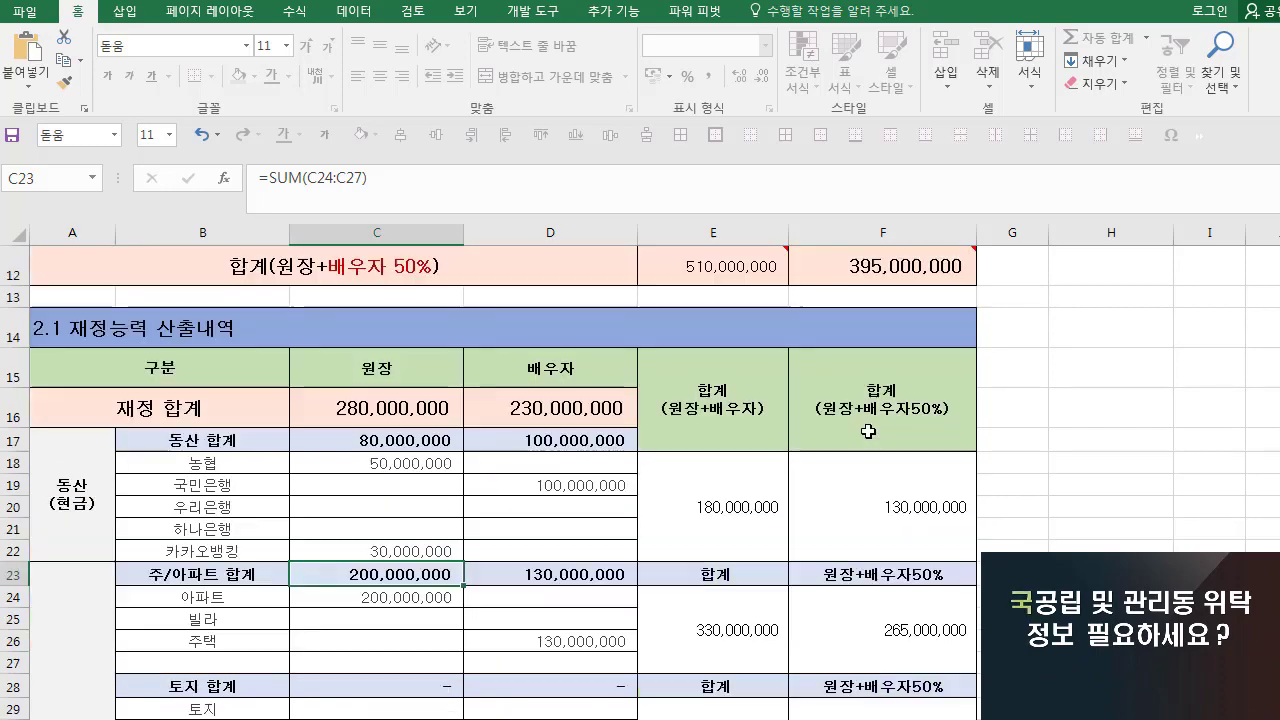
scroll(423, 557, "up", 2)
scroll(543, 643, "down", 5)
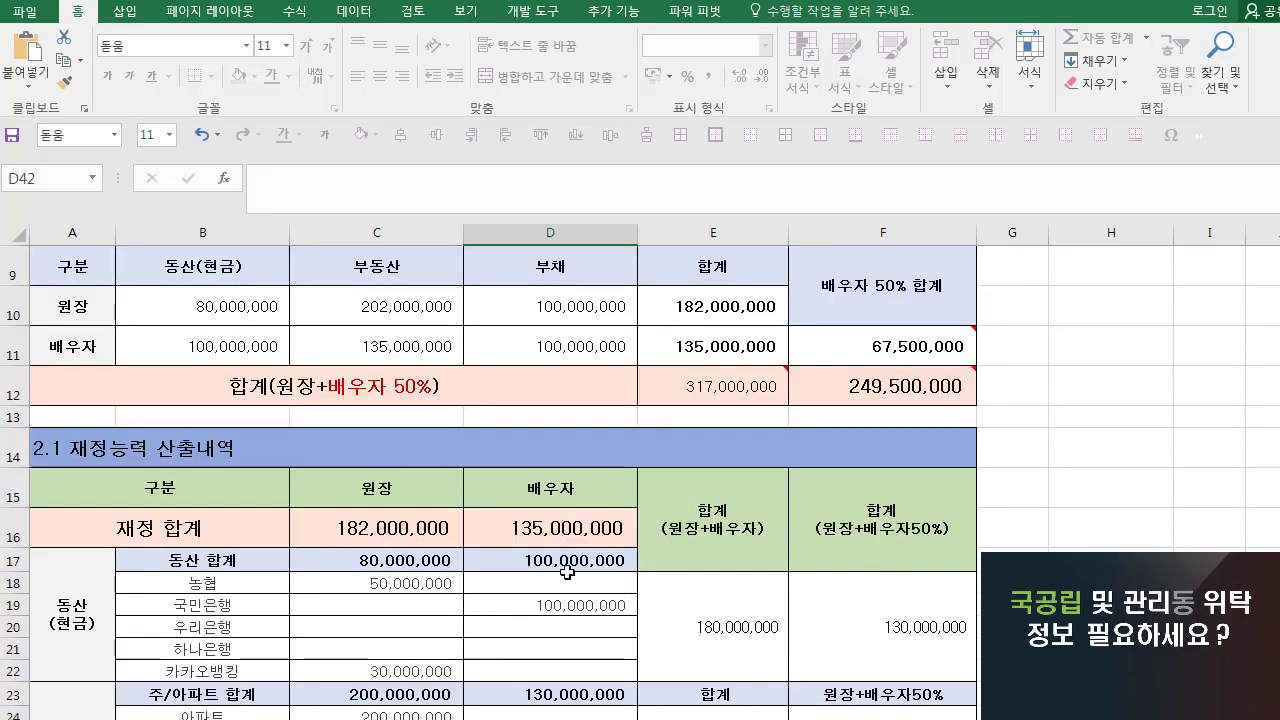
scroll(590, 570, "down", 1)
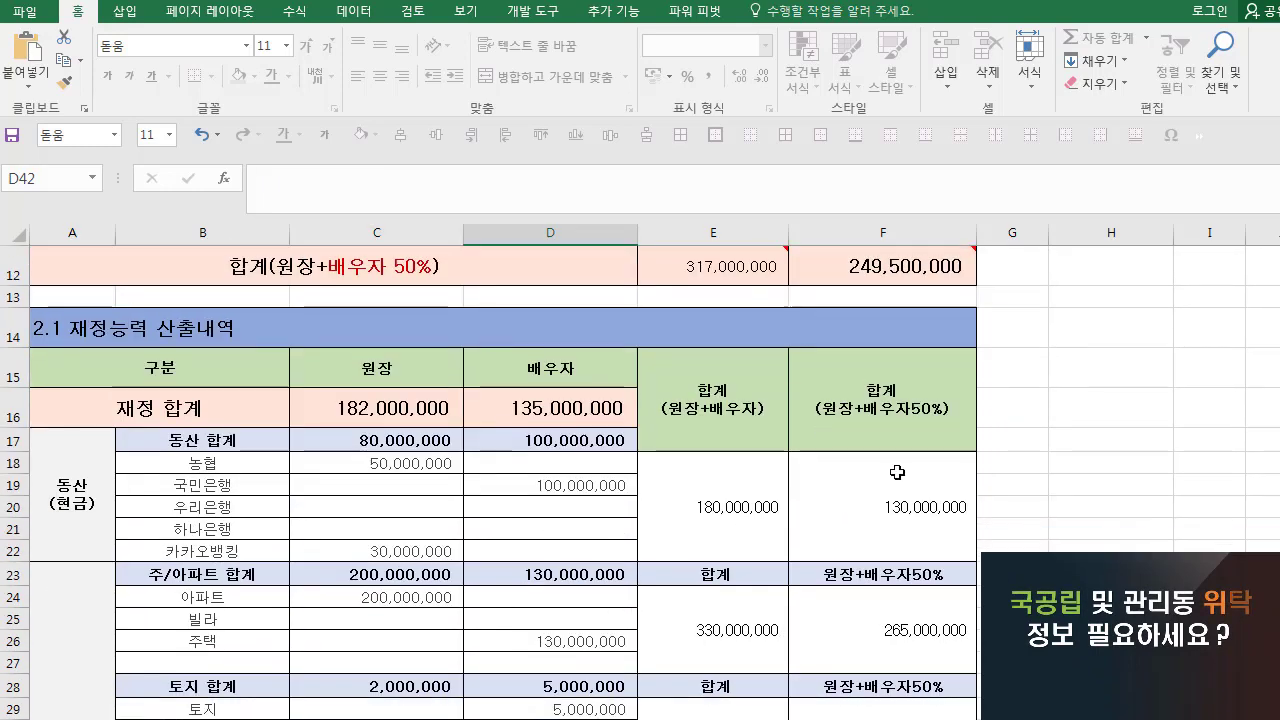
scroll(974, 394, "up", 4)
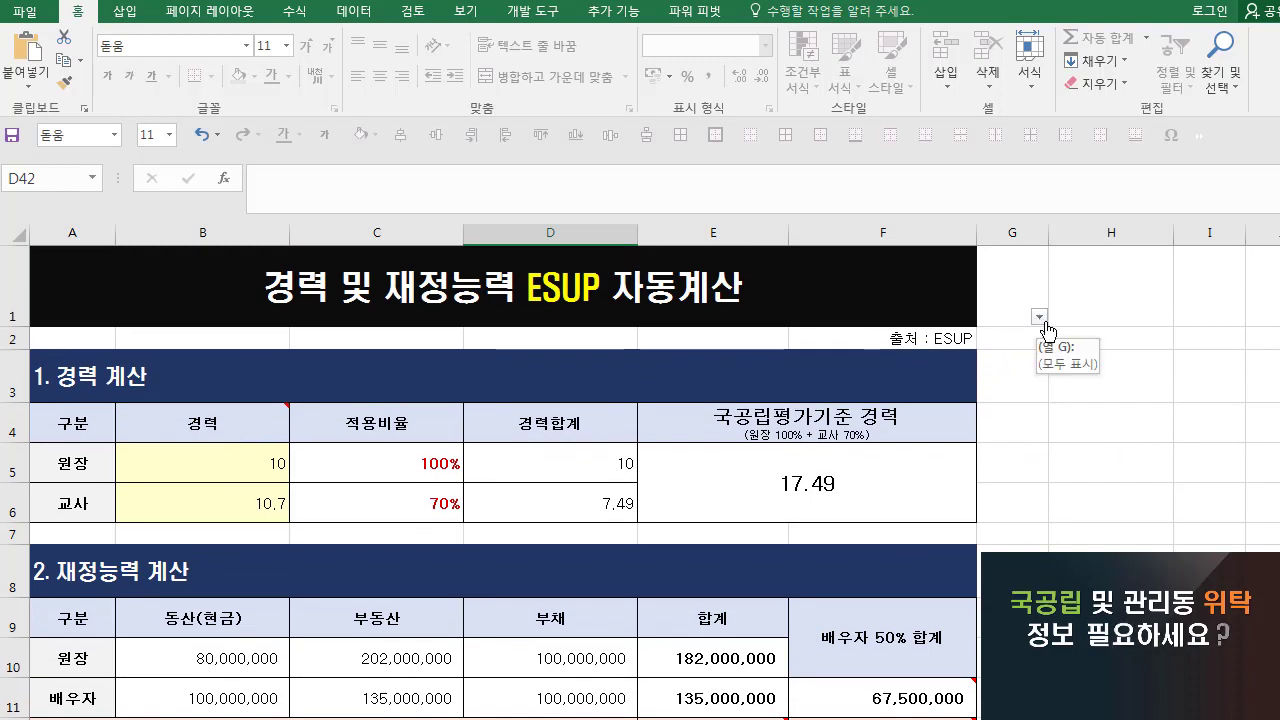
Step: Filter column G to hide the rows marked 삭제, and check the condensed section 2.1 table
left_click(1041, 318)
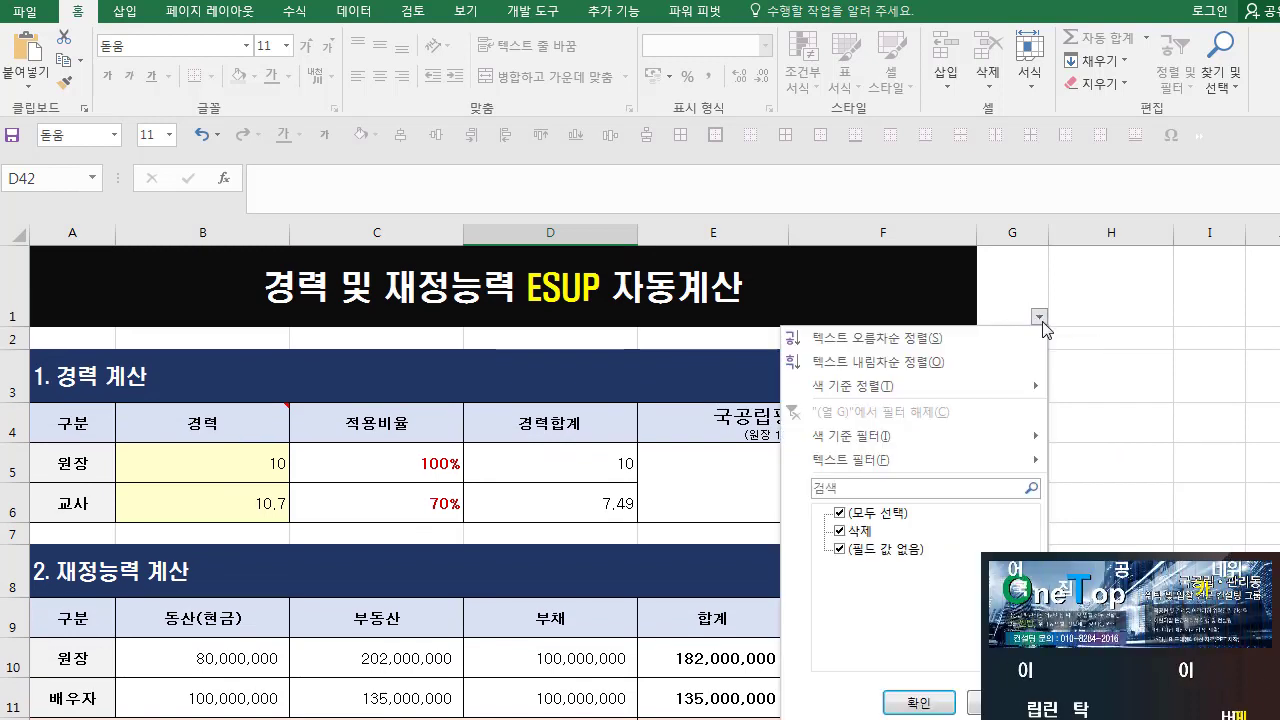
left_click(841, 532)
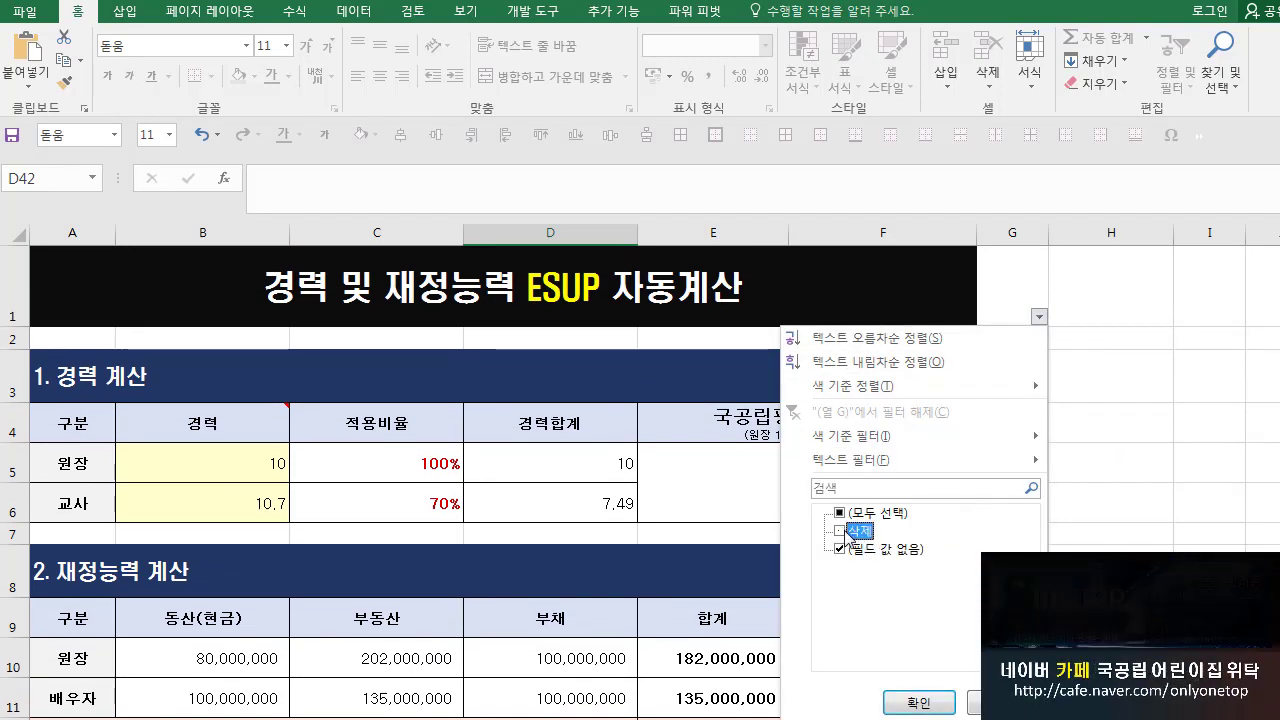
left_click(918, 703)
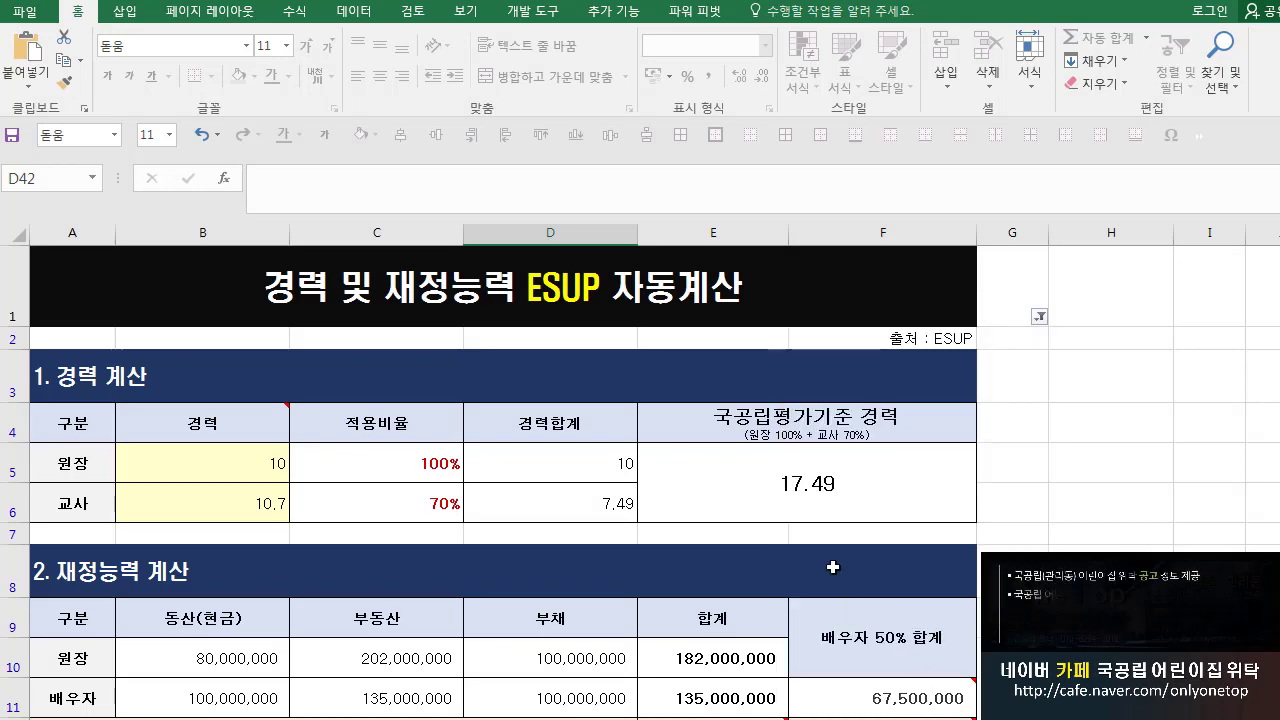
scroll(842, 508, "down", 6)
scroll(457, 514, "up", 3)
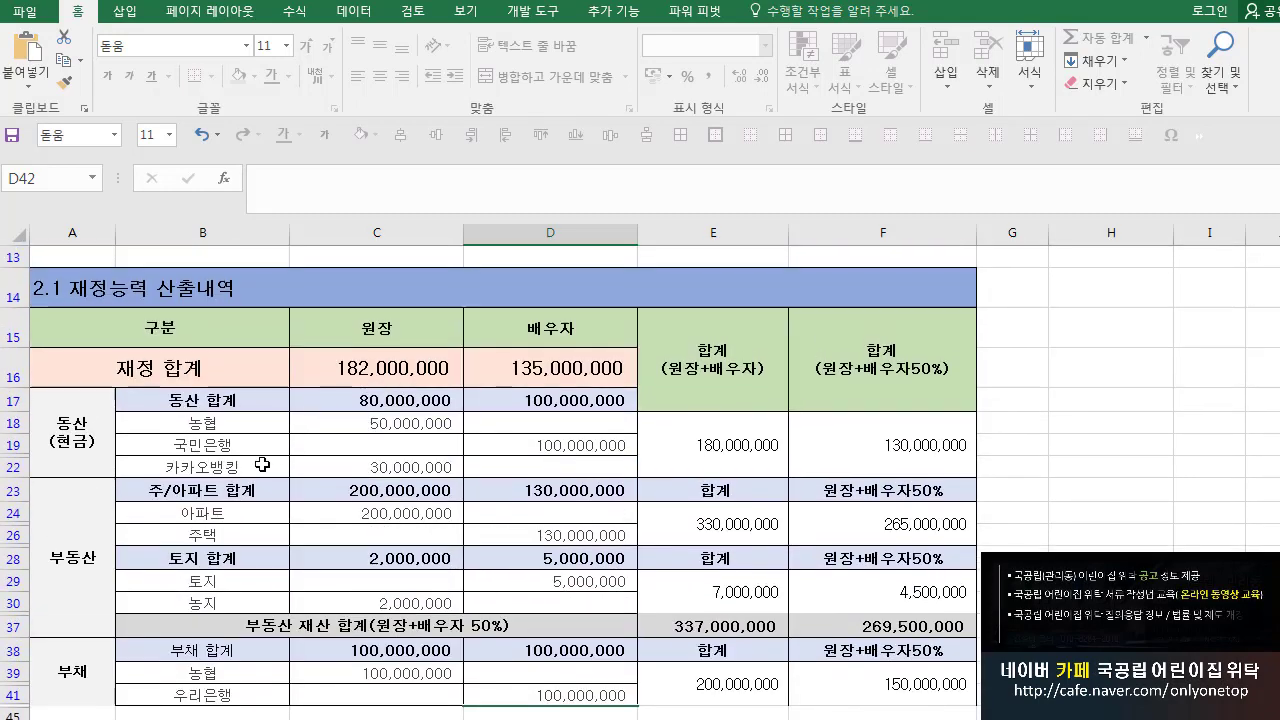
scroll(560, 495, "down", 1)
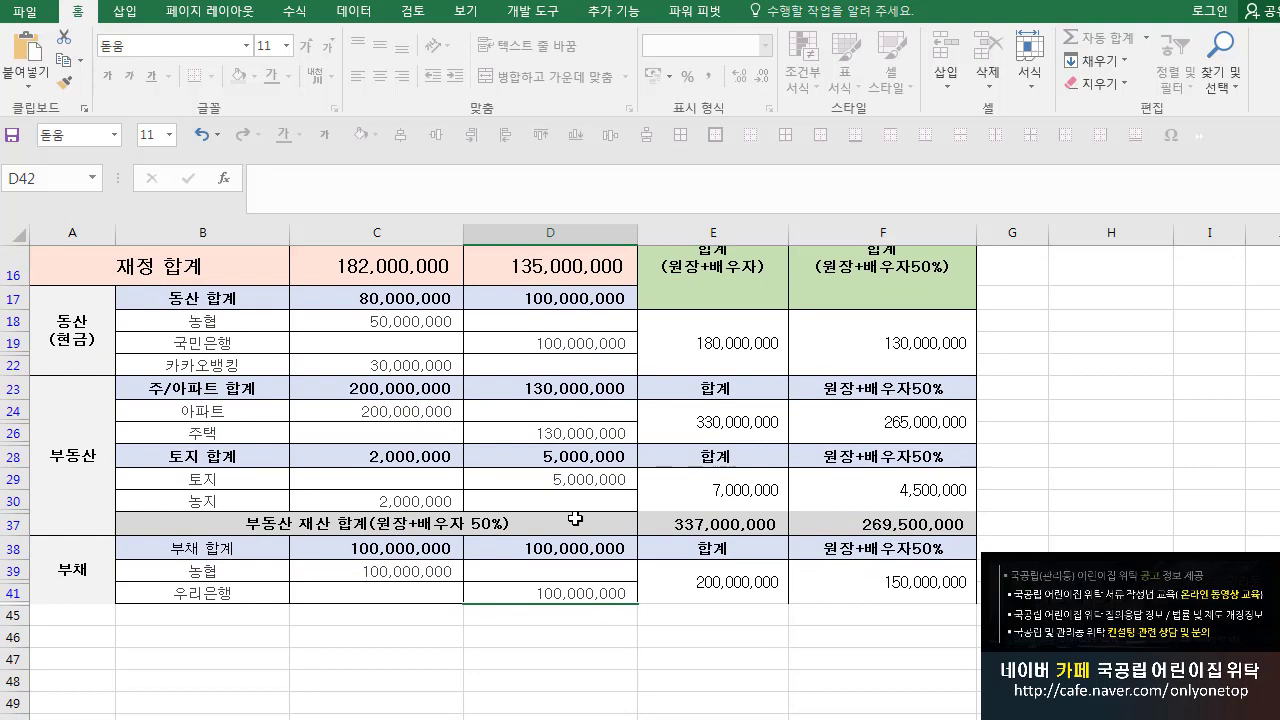
Step: Preview the filtered sheet as a printed page, and return to the worksheet without printing
left_click(883, 637)
scroll(866, 491, "up", 1)
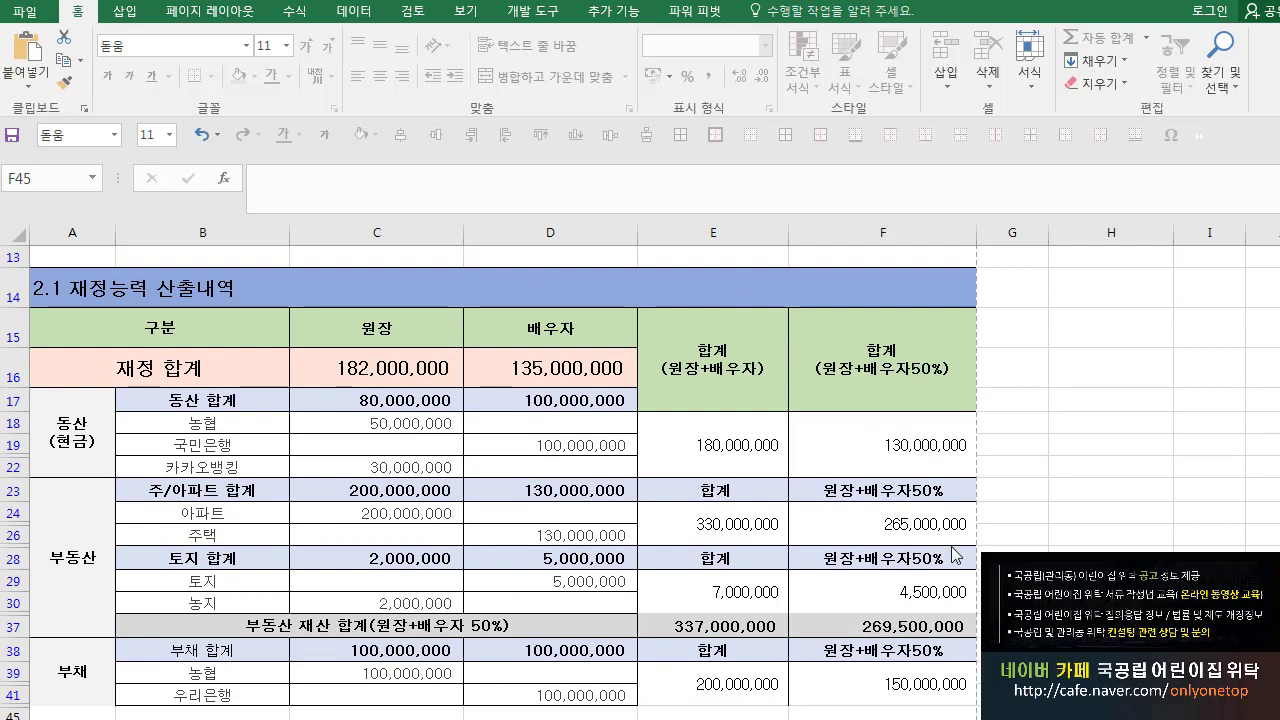
key("ctrl+p")
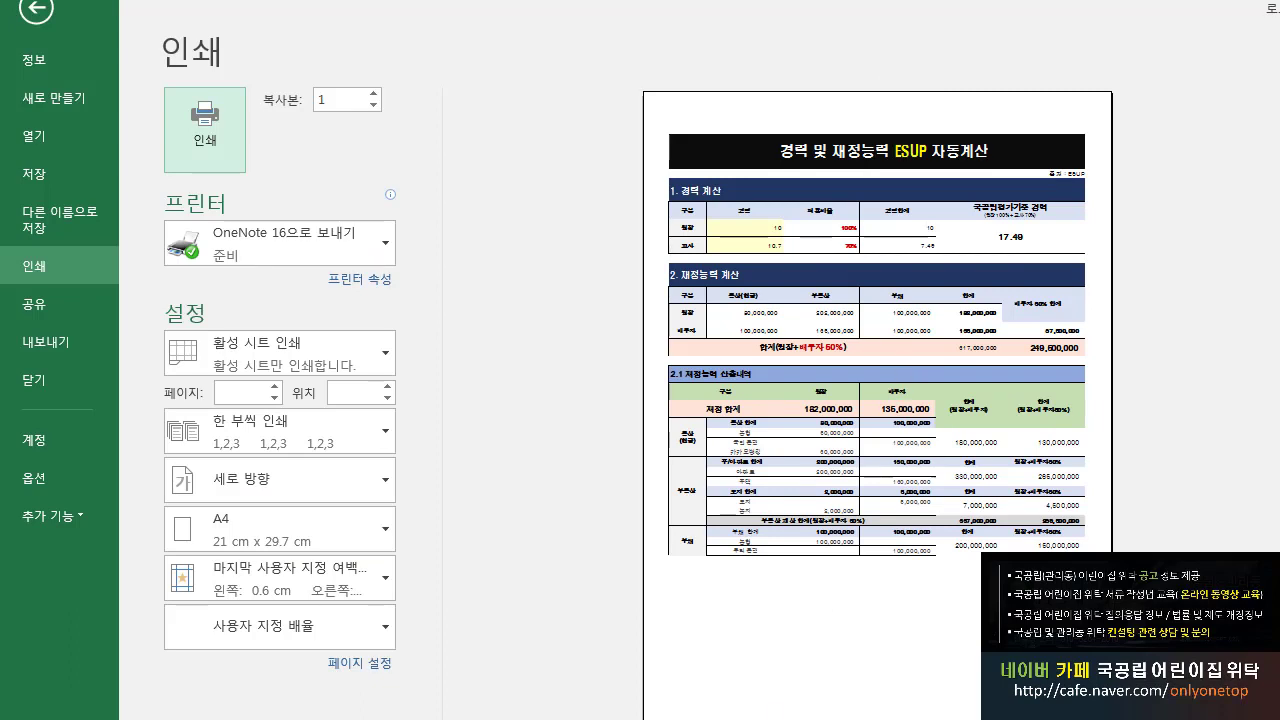
key("Escape")
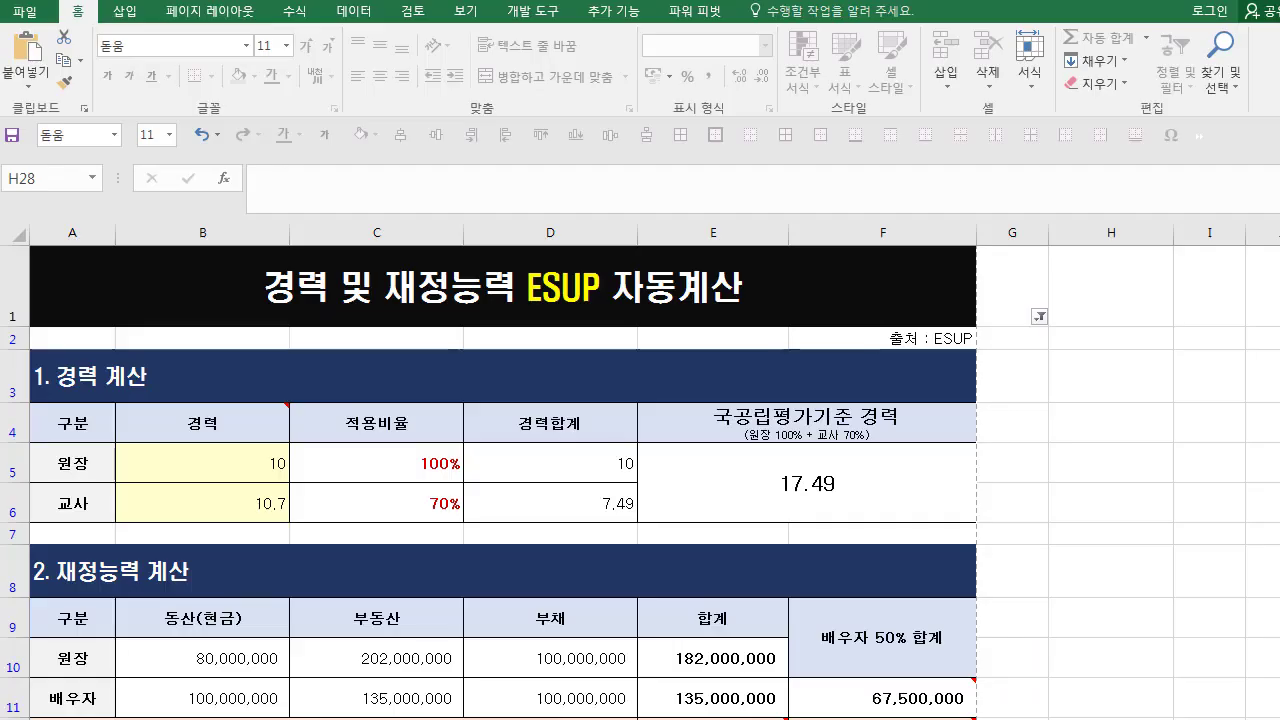
Step: Reset the column G filter to show all rows, including those marked 삭제, and check the lower sections
left_click(1040, 317)
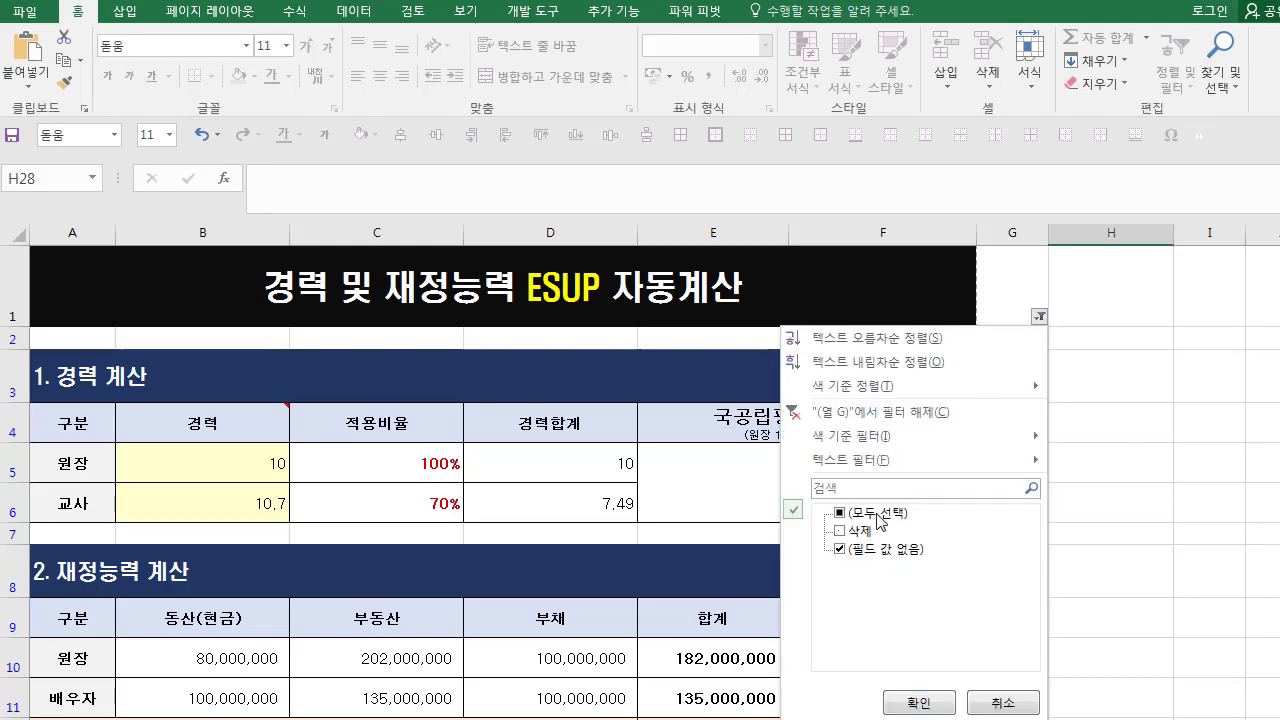
left_click(919, 702)
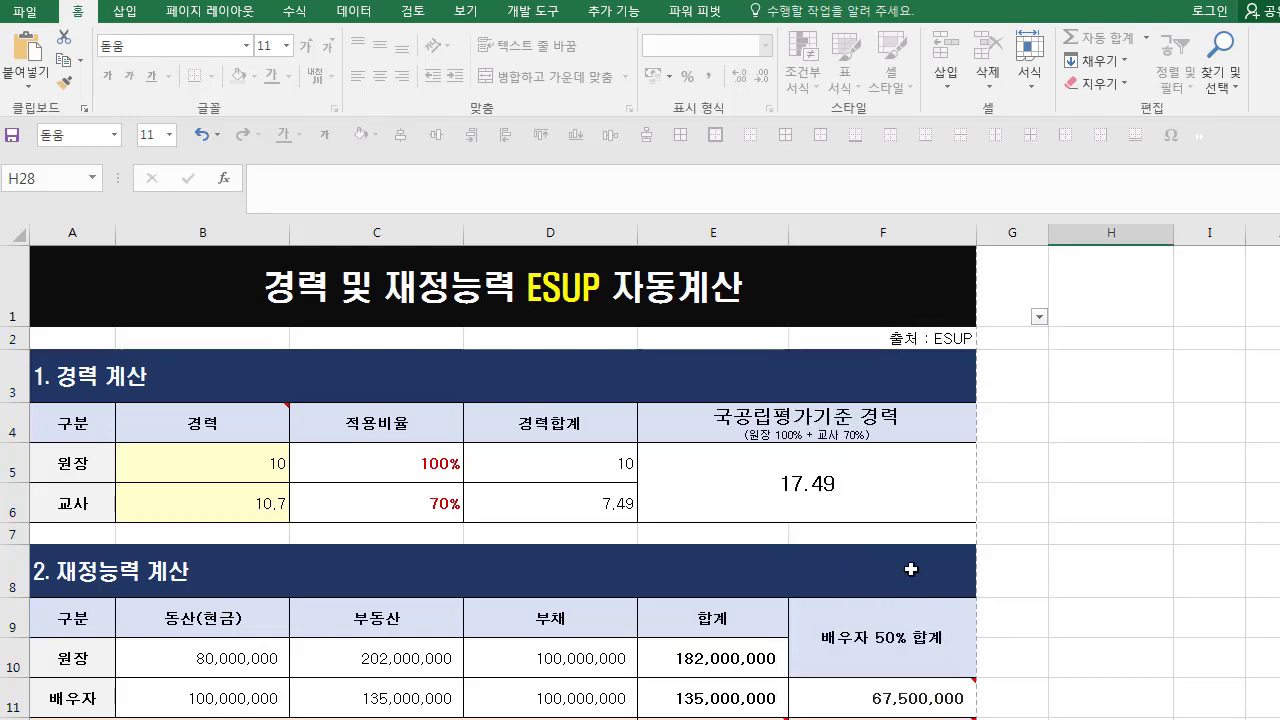
scroll(562, 551, "down", 4)
scroll(562, 551, "down", 5)
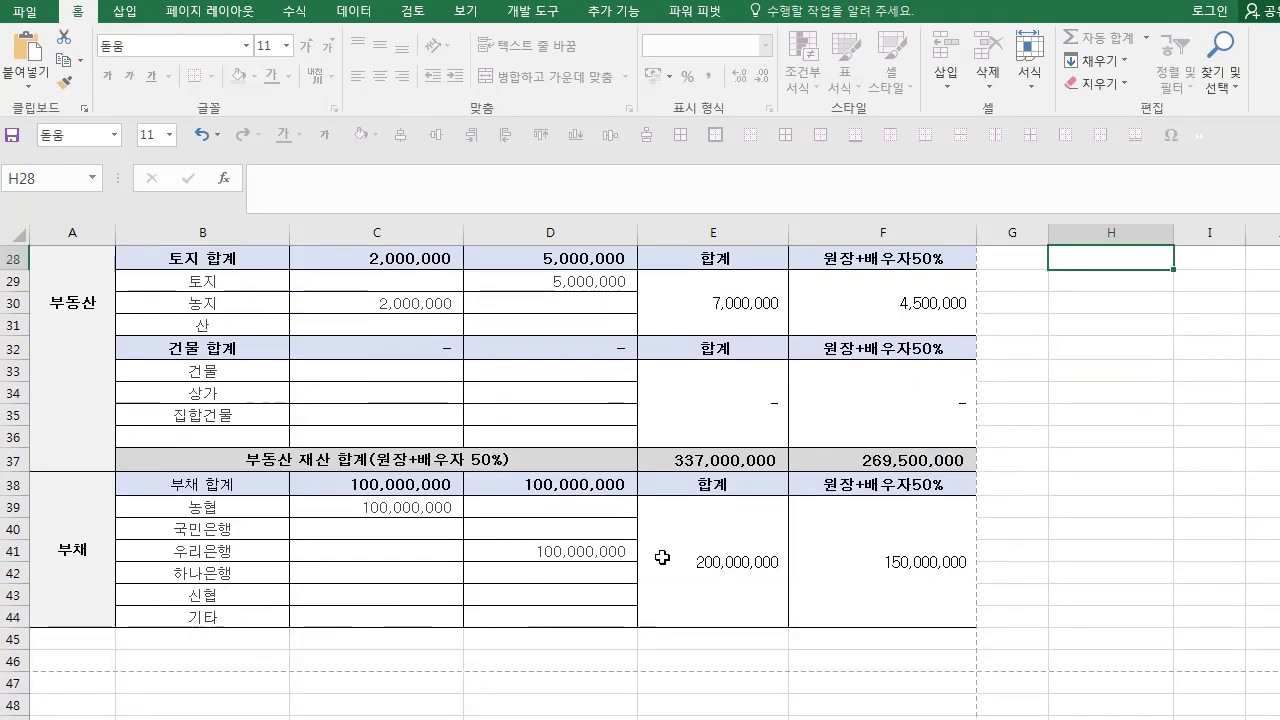